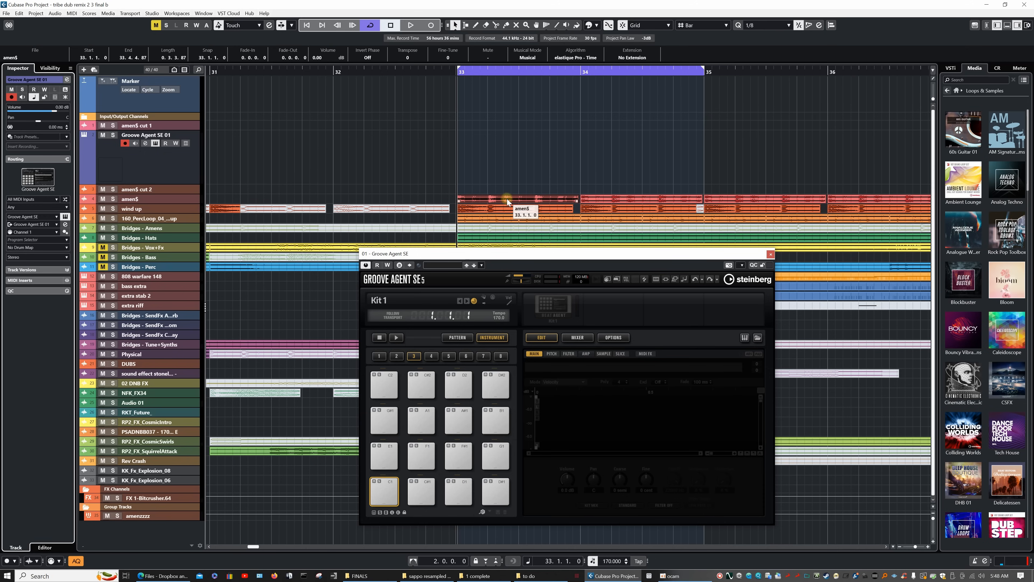
Load the amen$ audio event from bar 33 onto the empty C1 pad and show the full sample waveform.
left_click_drag(507, 198, 389, 499)
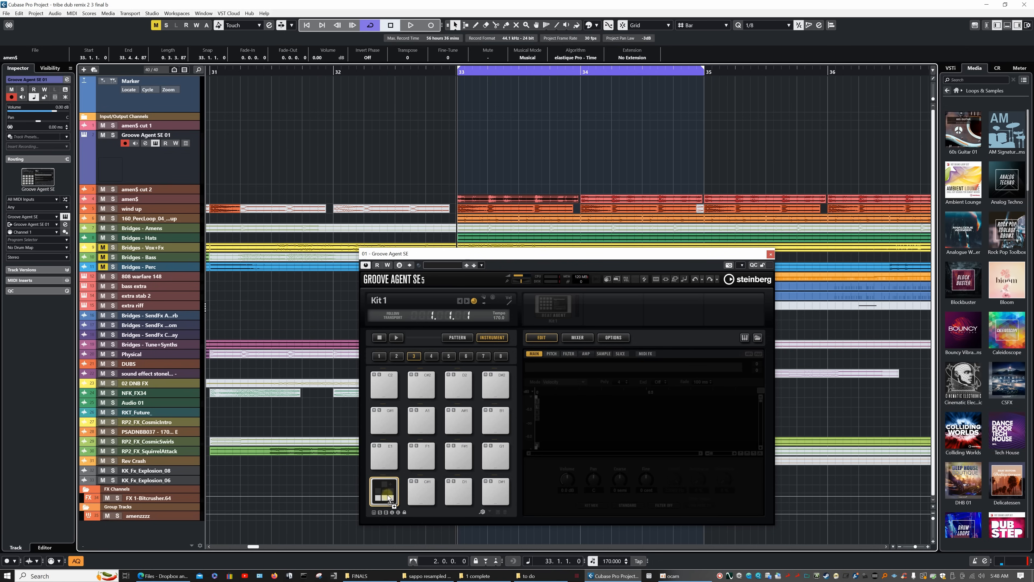
left_click_drag(389, 488, 388, 491)
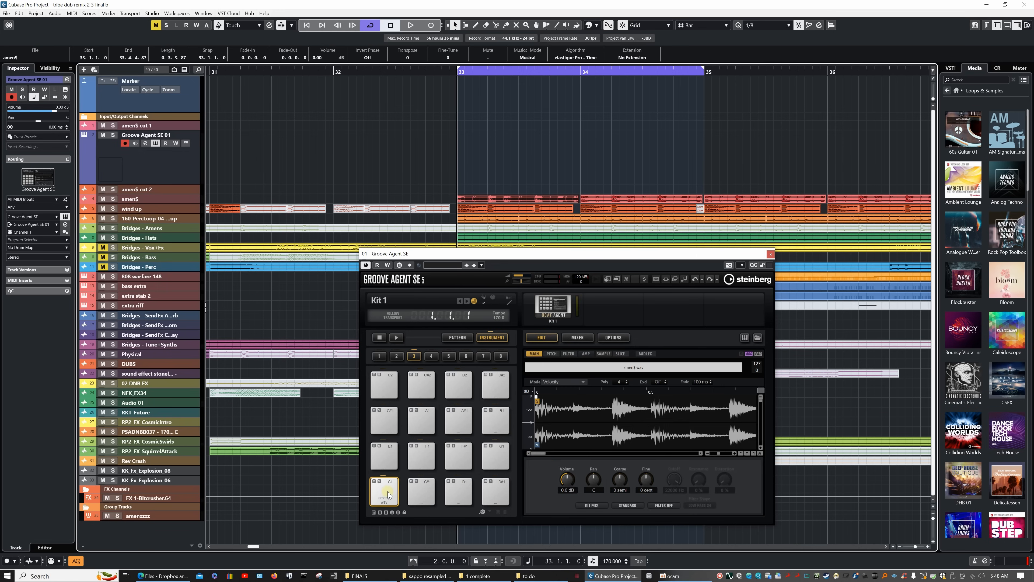
left_click(760, 453)
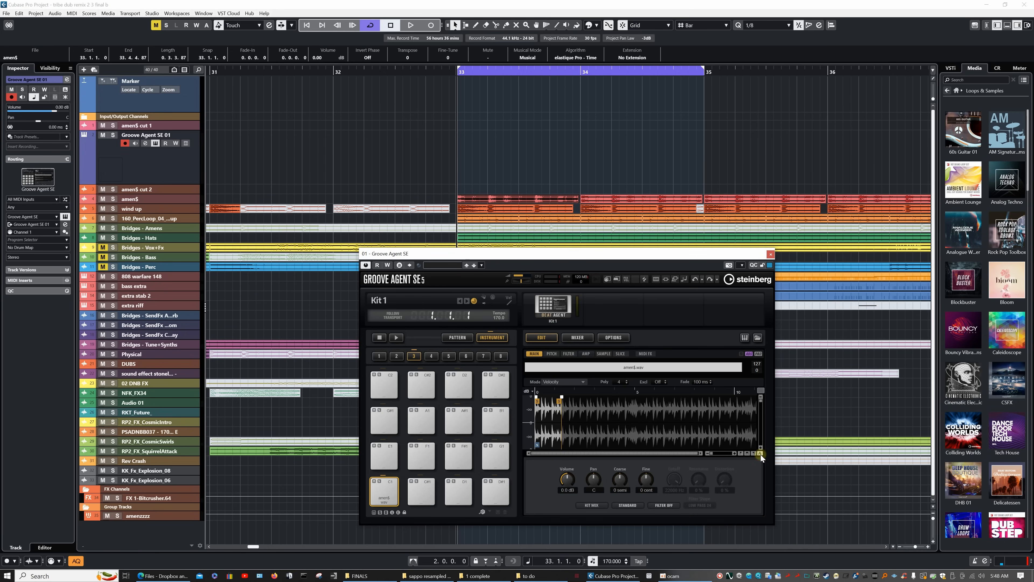
left_click(761, 454)
left_click(760, 453)
left_click(760, 454)
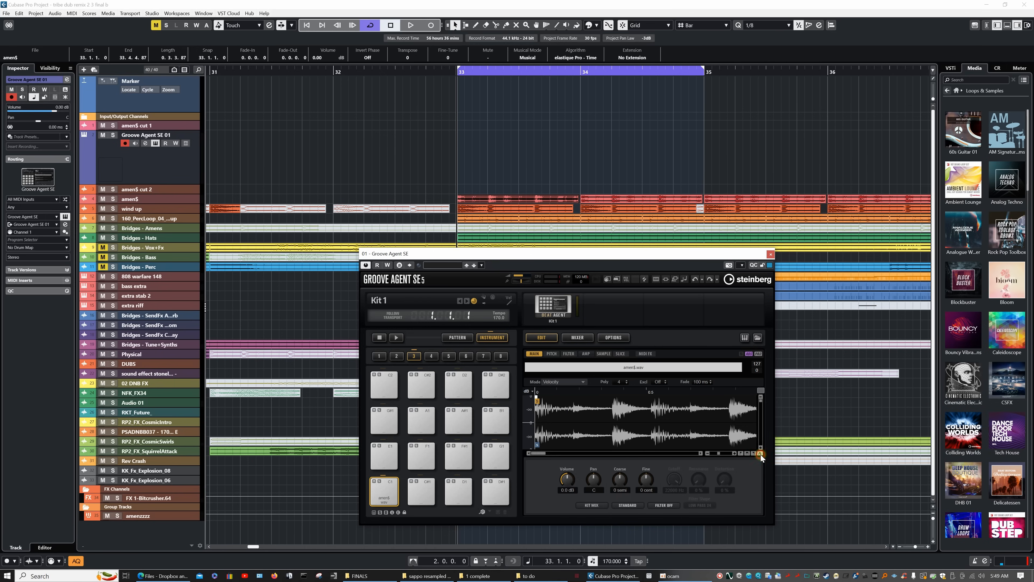
left_click(761, 454)
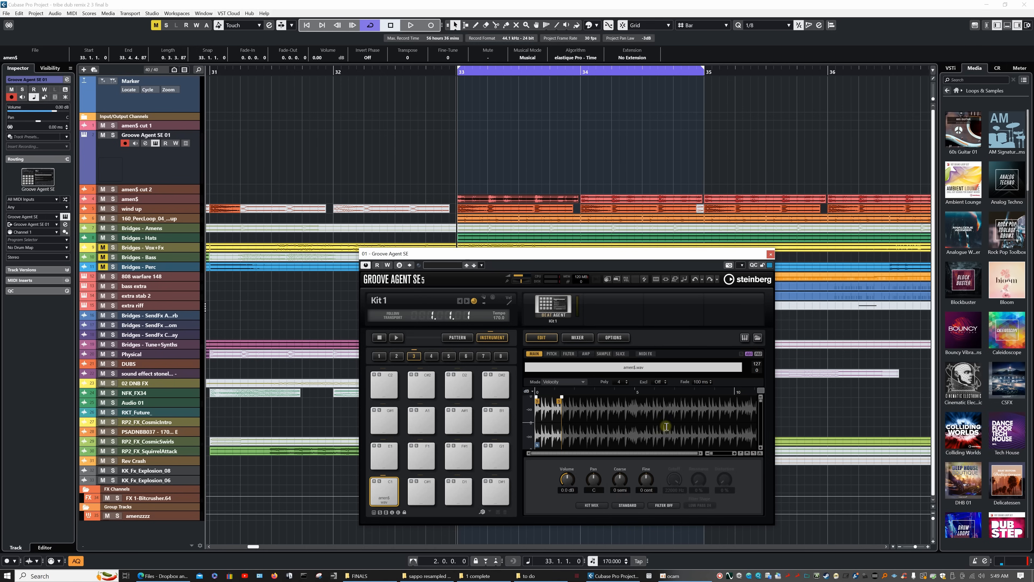
Audition the amen$ sample on the C1 pad.
left_click(385, 489)
left_click(384, 489)
left_click(384, 489)
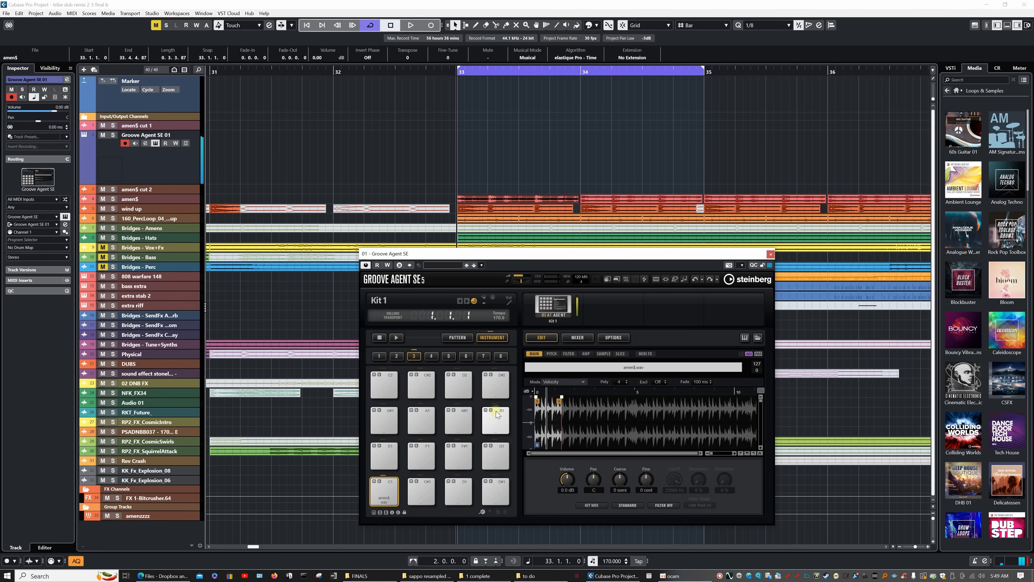
Set the amen$ sample's playback mode to Until Release and test it on the C1 pad.
left_click(604, 353)
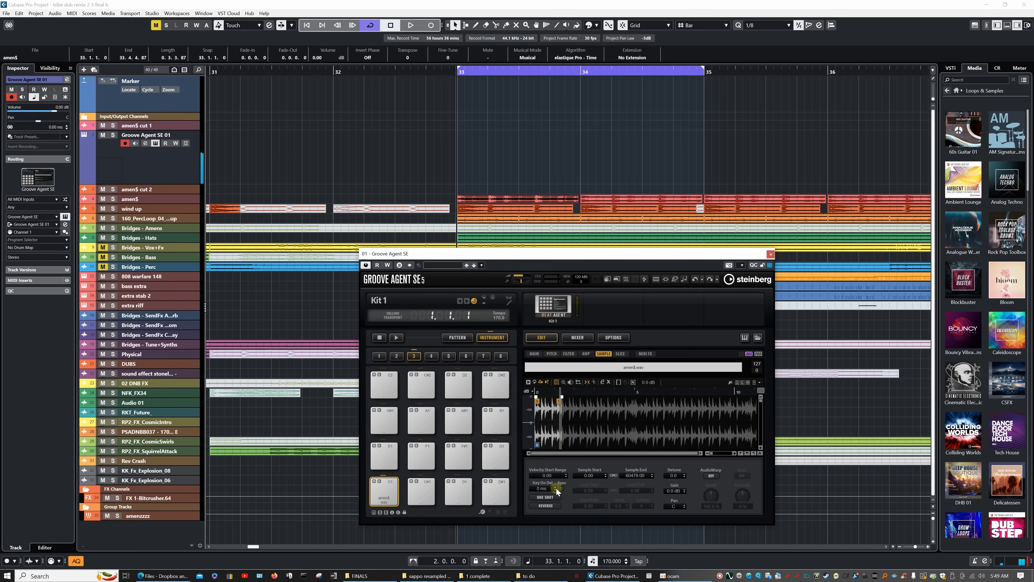
left_click(554, 496)
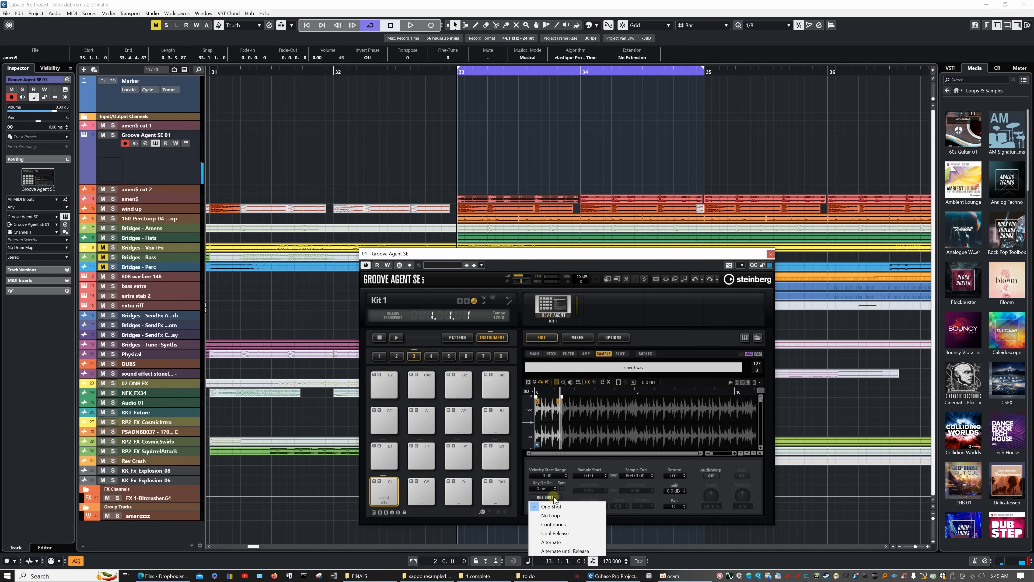
left_click(566, 534)
left_click(384, 491)
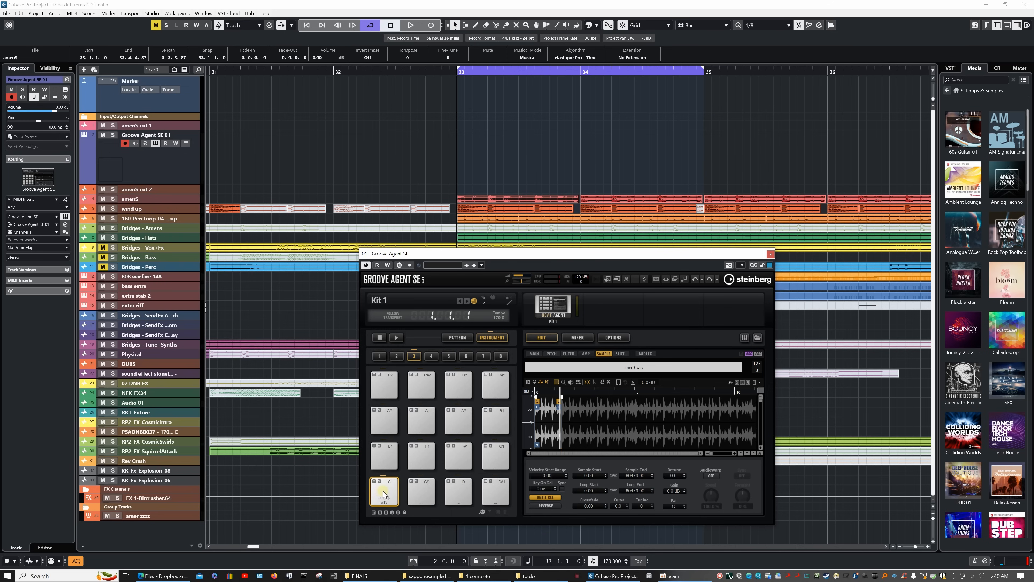
left_click(385, 493)
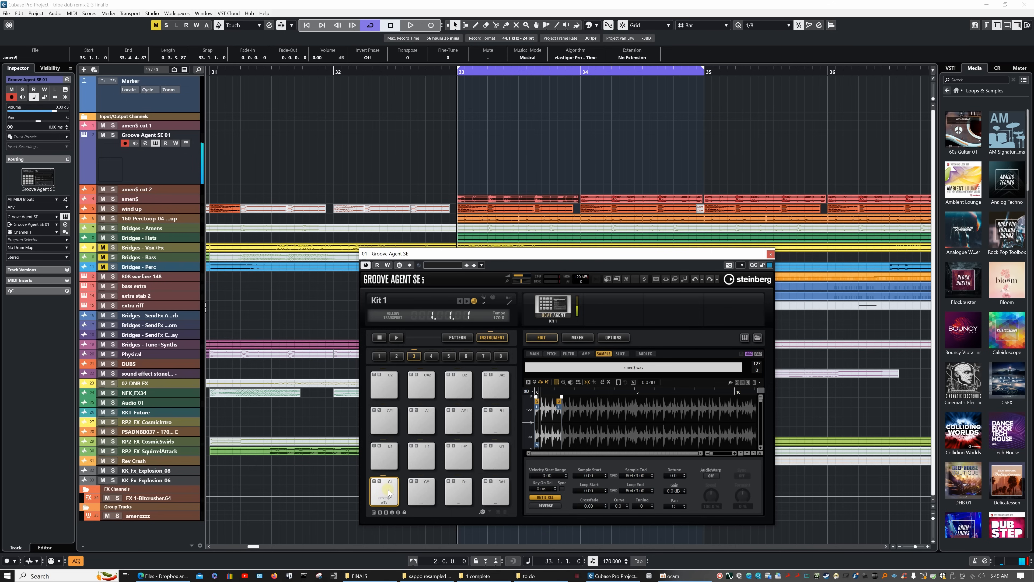
left_click(385, 491)
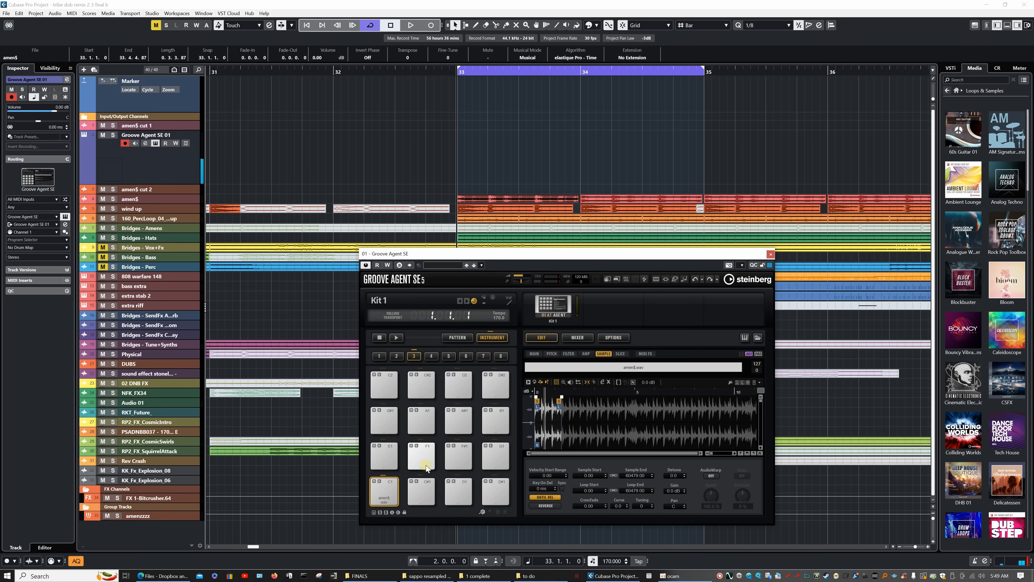
Create slices from the amen$ sample in Transient mode and spread them across the instrument pads.
left_click(463, 340)
left_click(462, 341)
left_click(620, 354)
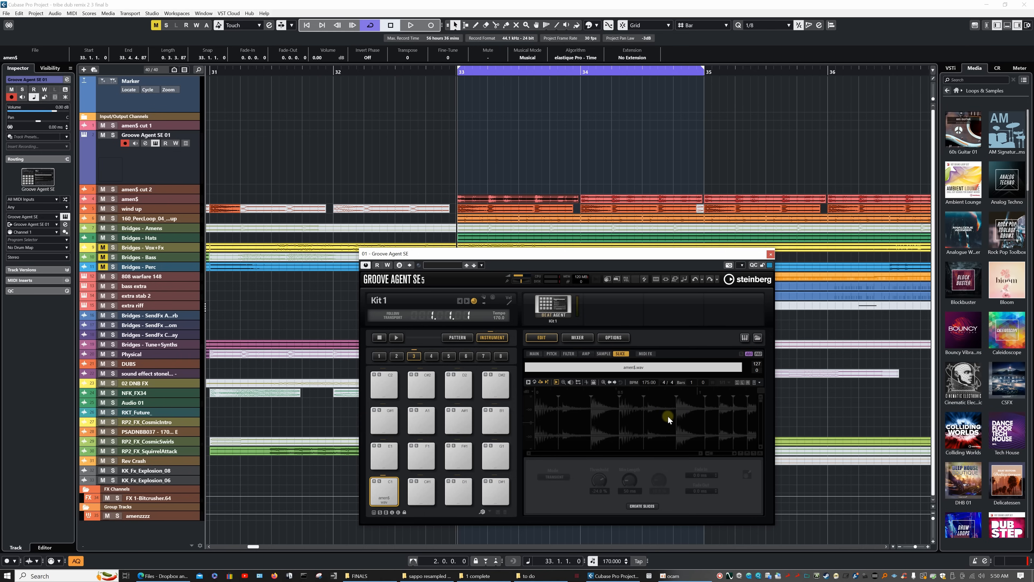
left_click(643, 506)
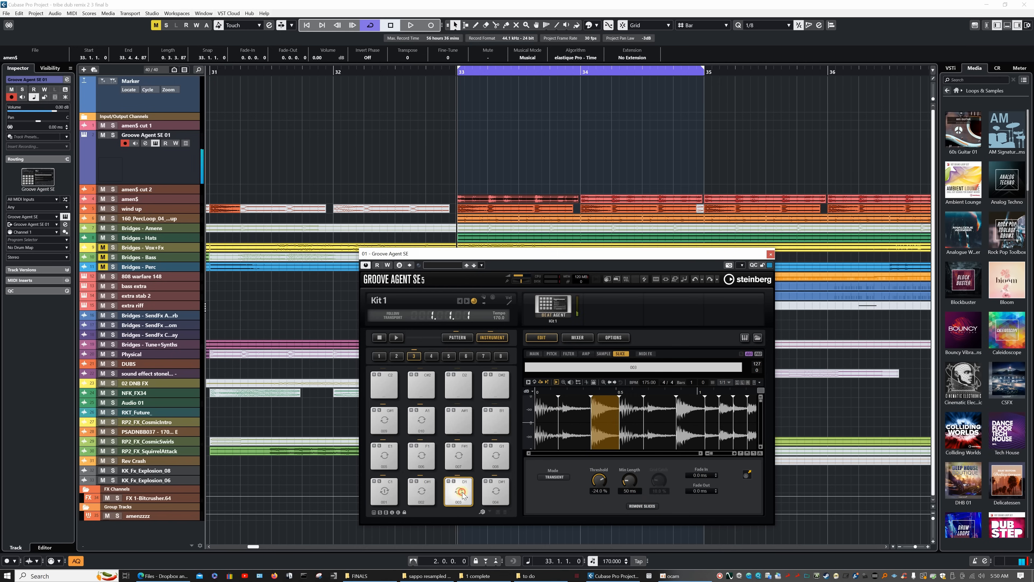
Audition the slices on the second row of pads, from E1 to G1.
left_click(389, 466)
left_click(421, 464)
left_click(457, 462)
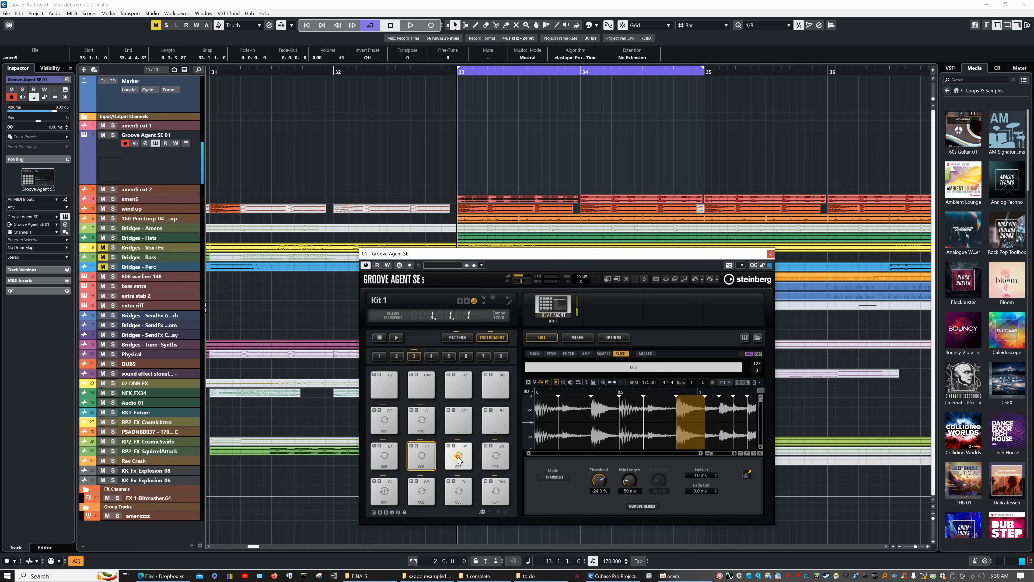
left_click(485, 461)
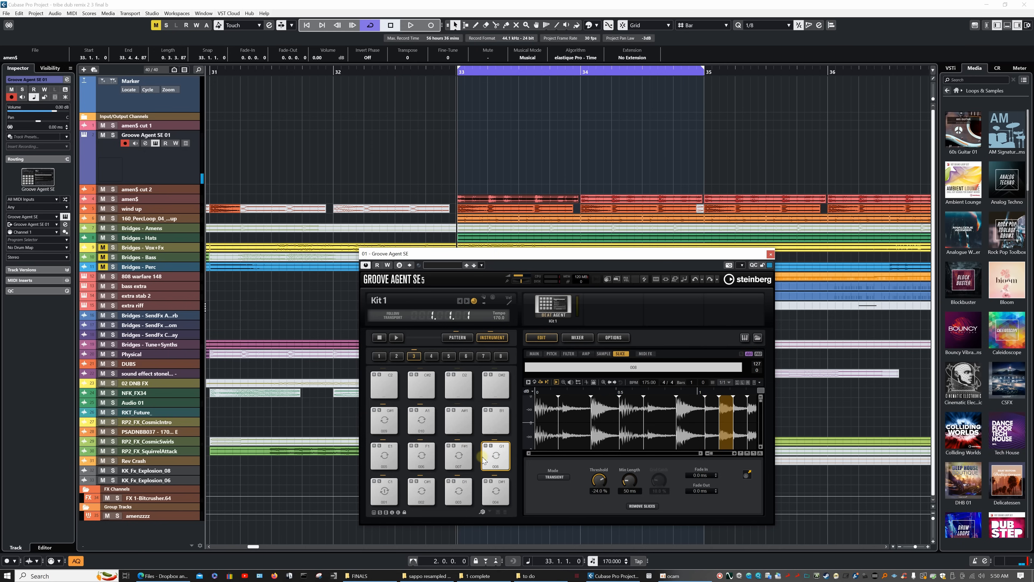
left_click(557, 478)
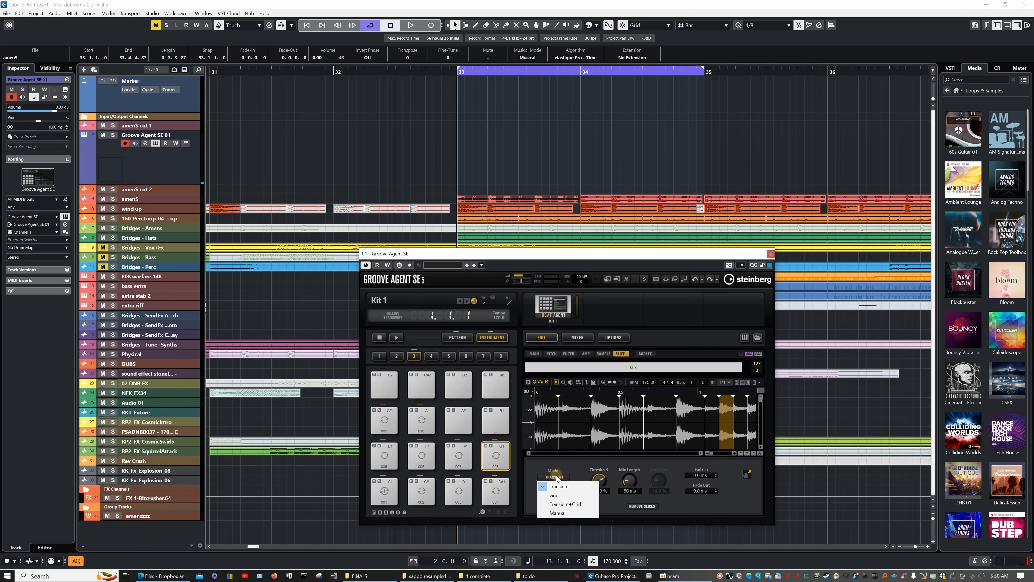
left_click(567, 466)
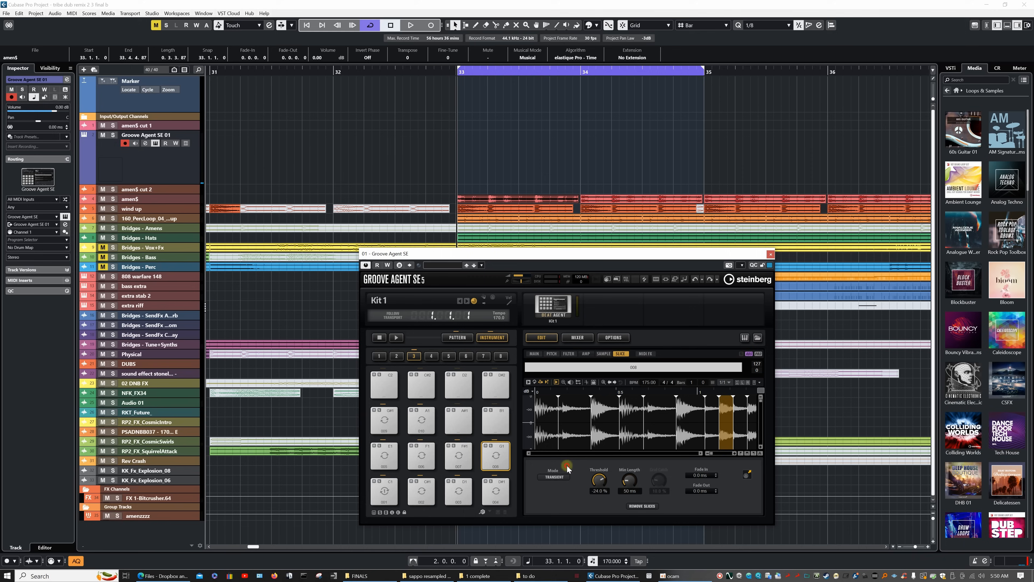
left_click(557, 477)
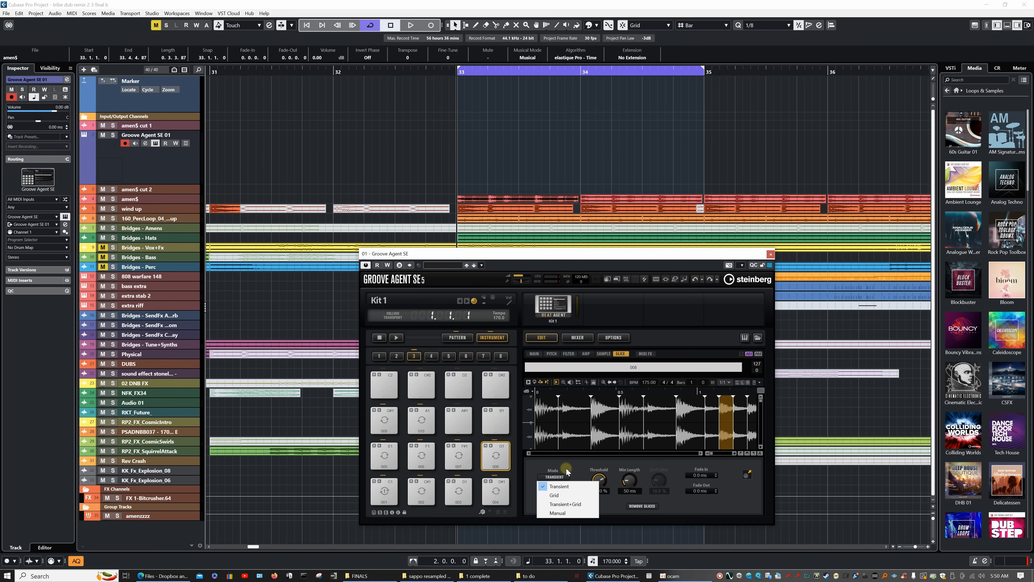
left_click(567, 471)
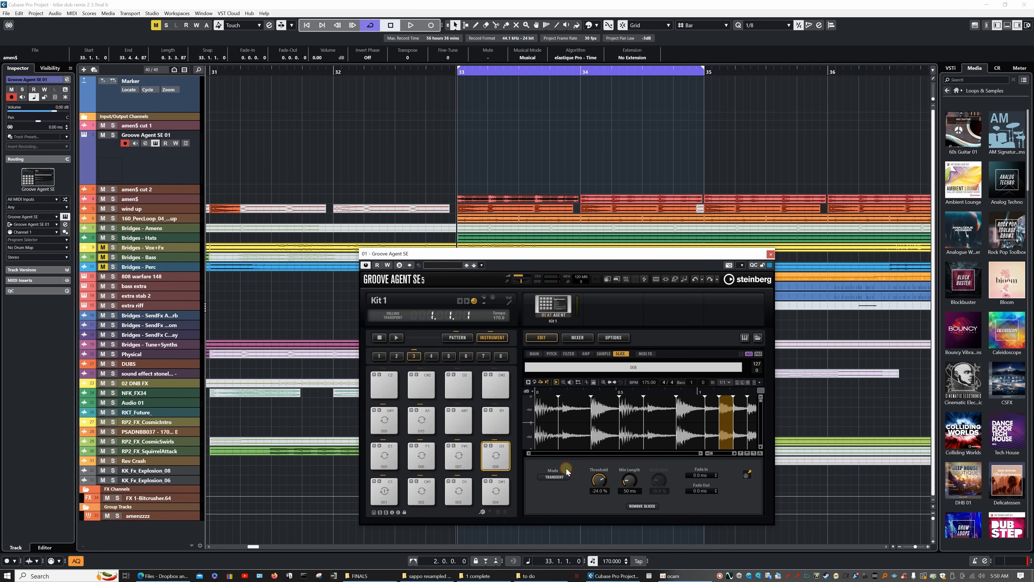
Lower the slice Threshold to -77.8 and set the Min Length to 41 ms.
left_click(599, 483)
left_click_drag(631, 483, 634, 460)
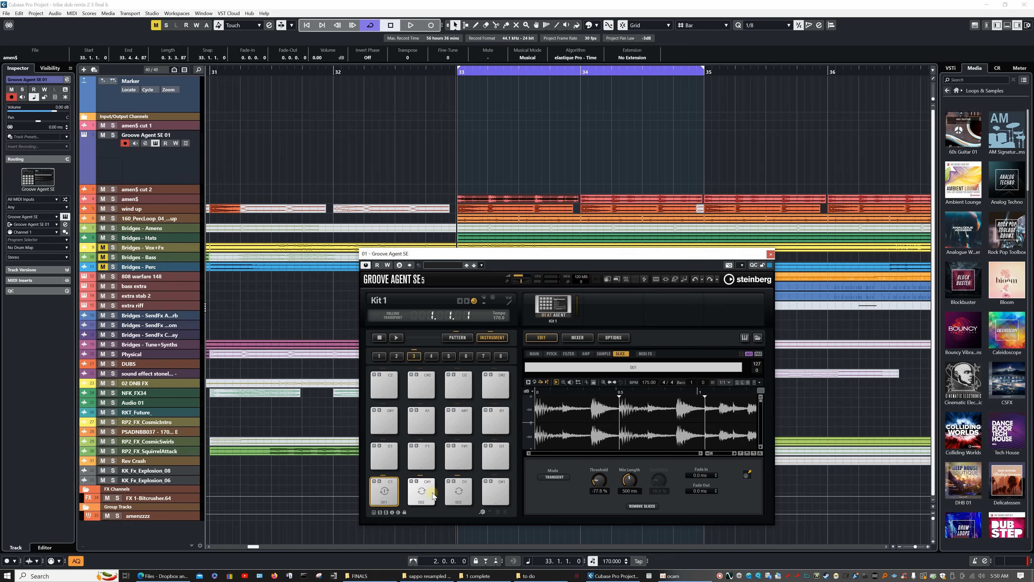
left_click_drag(630, 481, 617, 497)
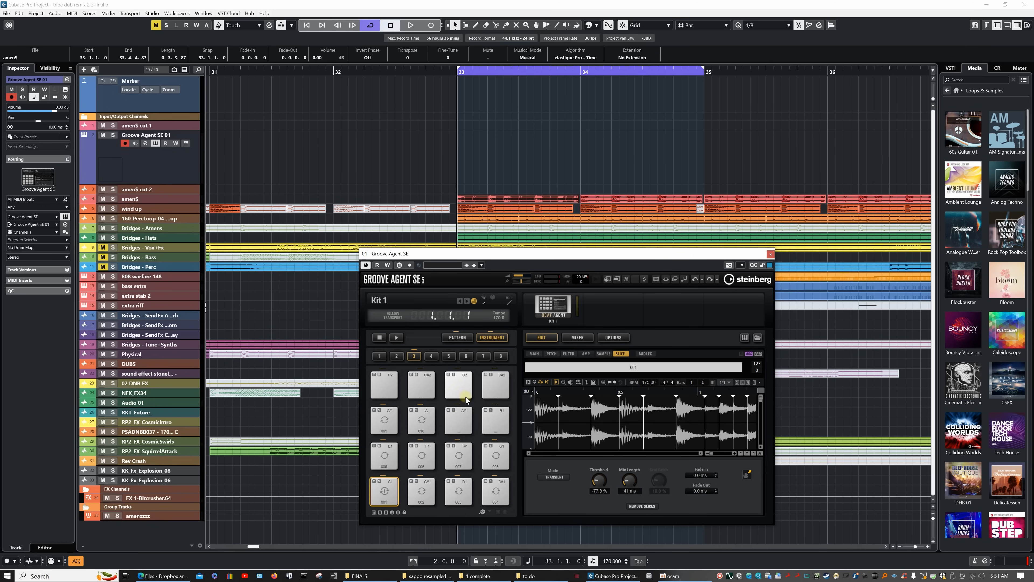
Play the amen$ slice pattern from its pattern pad and place it as a MIDI part at bar 33 on the Groove Agent SE 01 track.
left_click(457, 337)
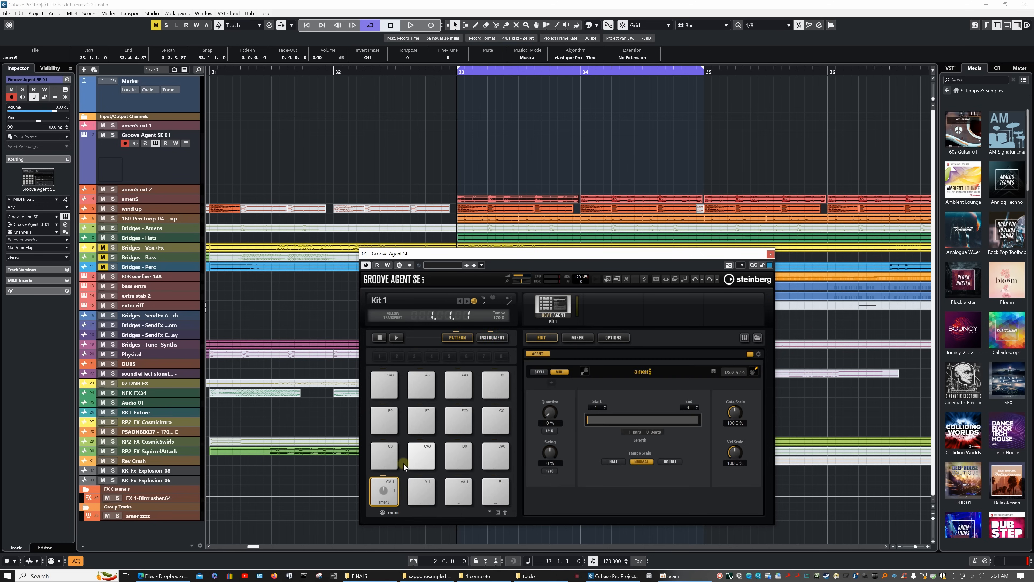
left_click(387, 496)
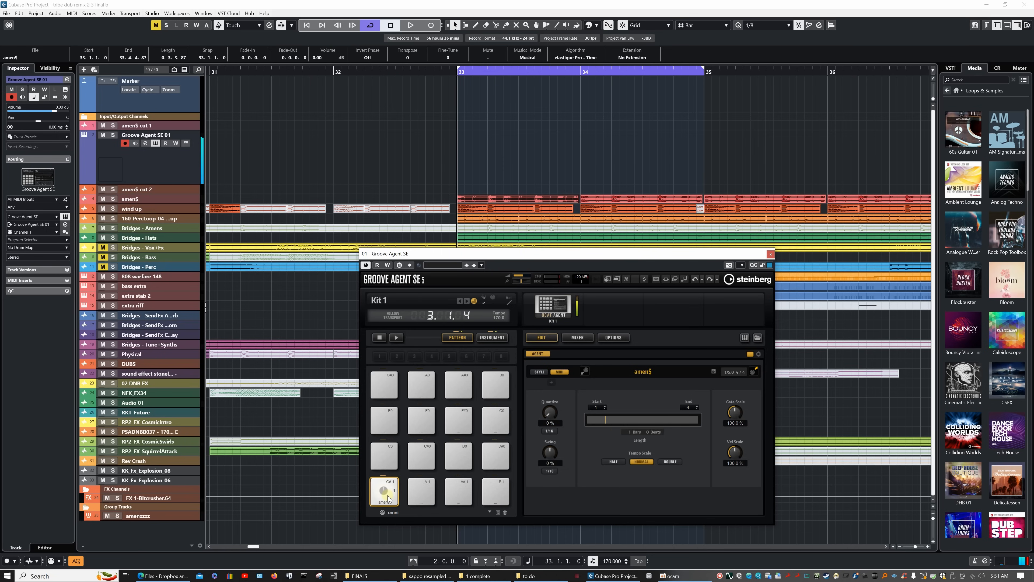
left_click(389, 498)
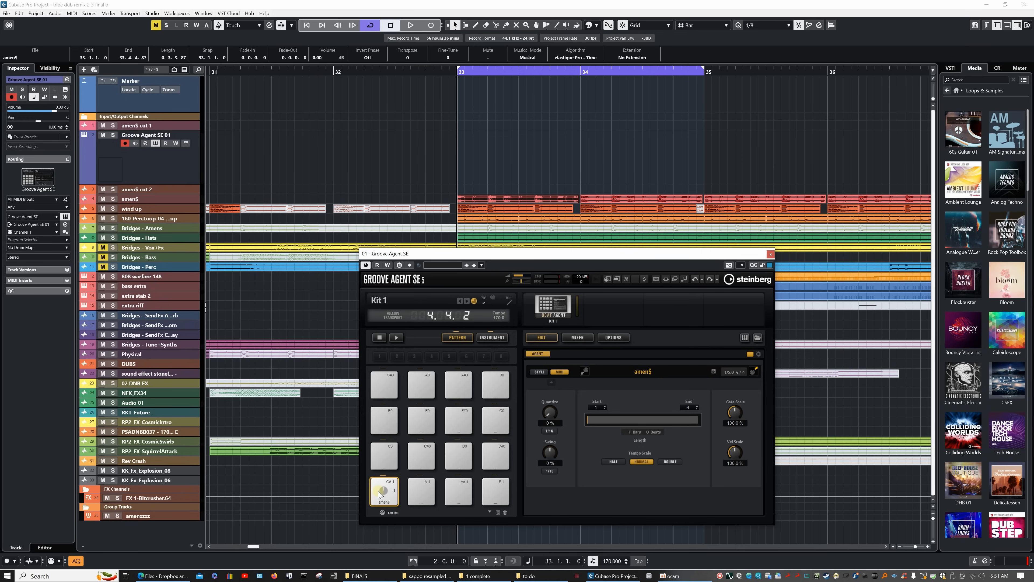
left_click_drag(380, 494, 464, 160)
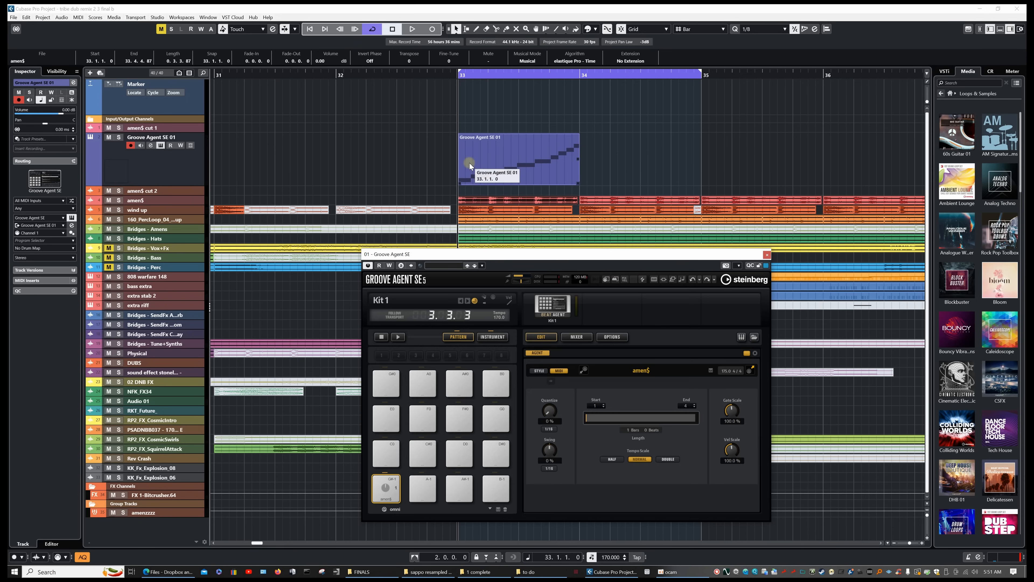
Open the MIDI part at bar 33 in the Key Editor, close the Groove Agent window and colour the notes by Pitch.
double_click(468, 162)
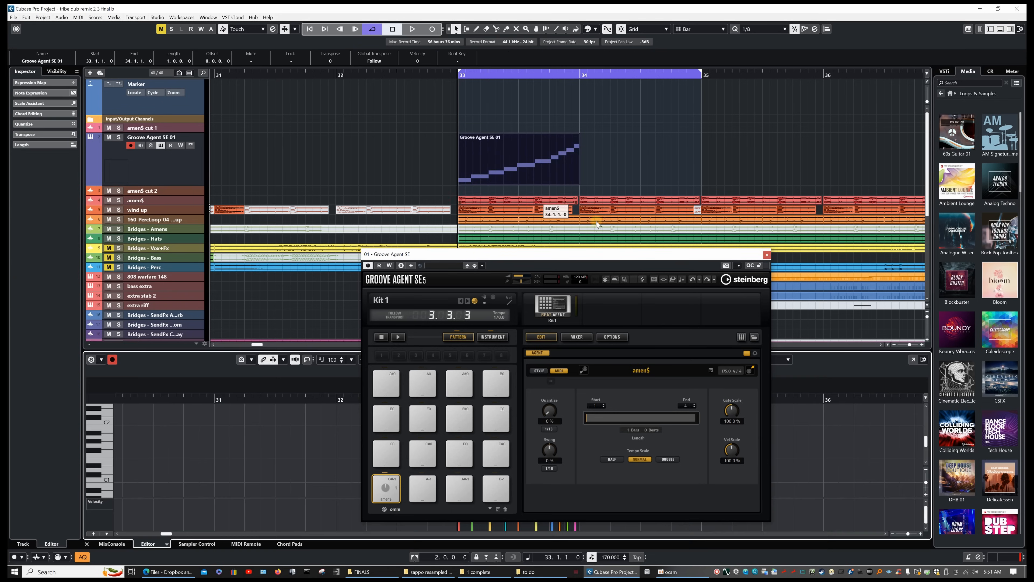
left_click(767, 254)
left_click(753, 366)
left_click(757, 370)
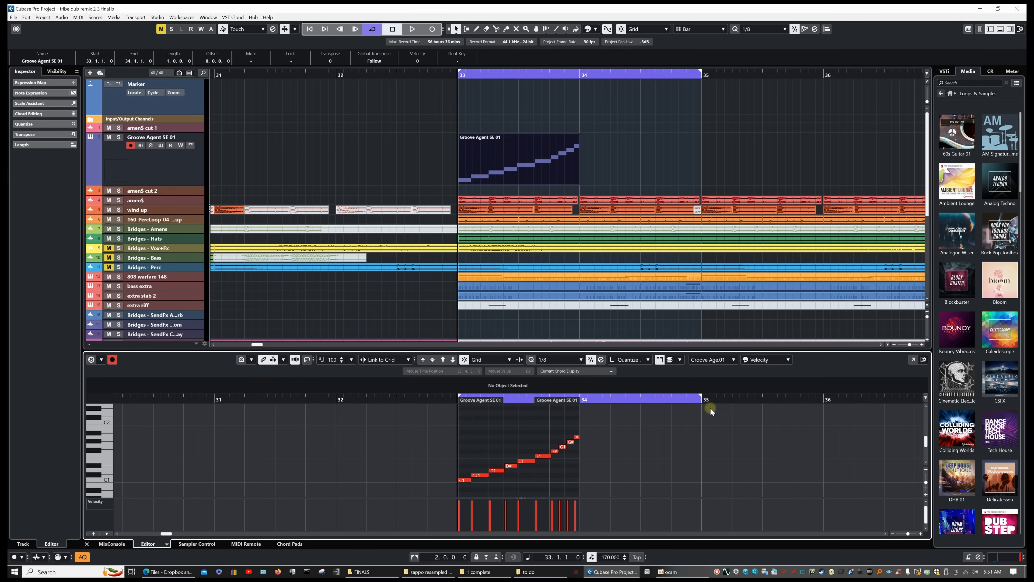
left_click(755, 364)
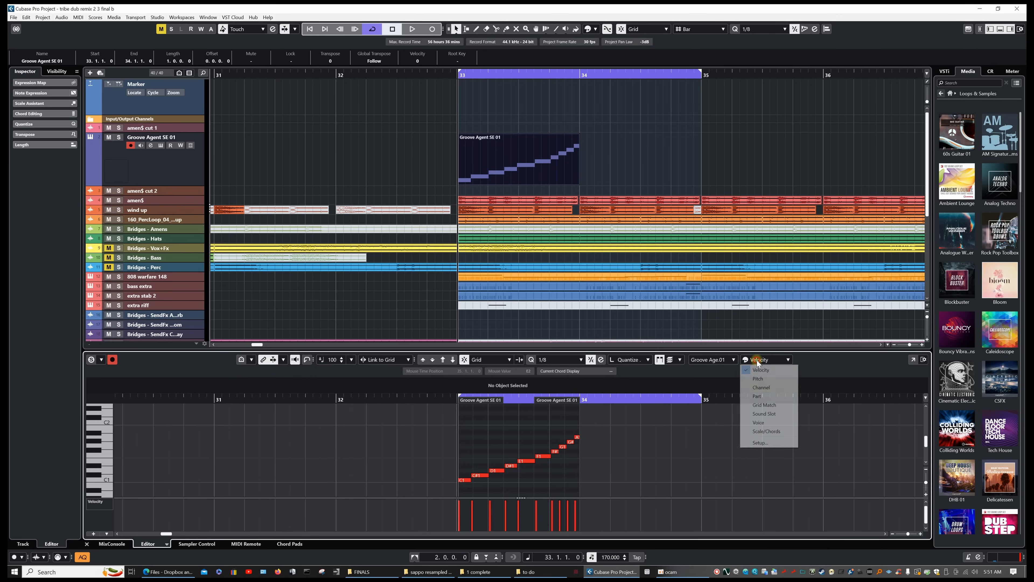
left_click(757, 377)
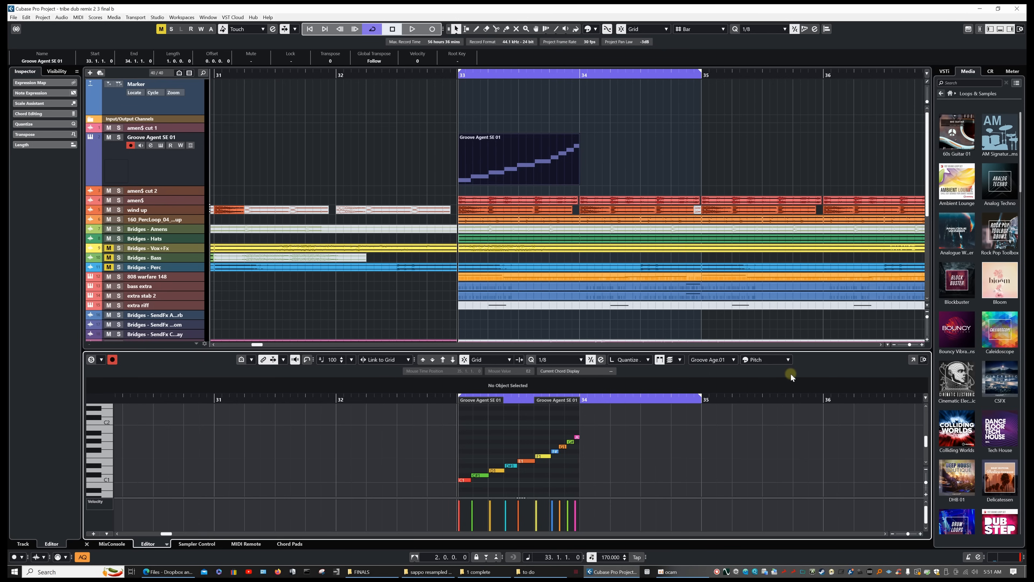
Examine the part's slice notes in a separate Key Editor window, then close that window.
left_click(913, 359)
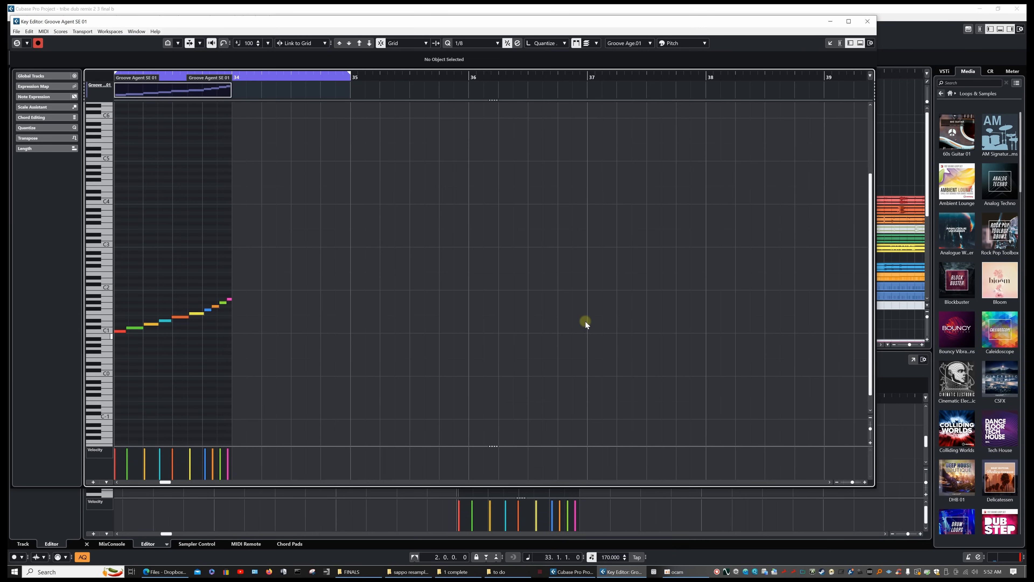
key("h")
key("h")
key("h")
key("h")
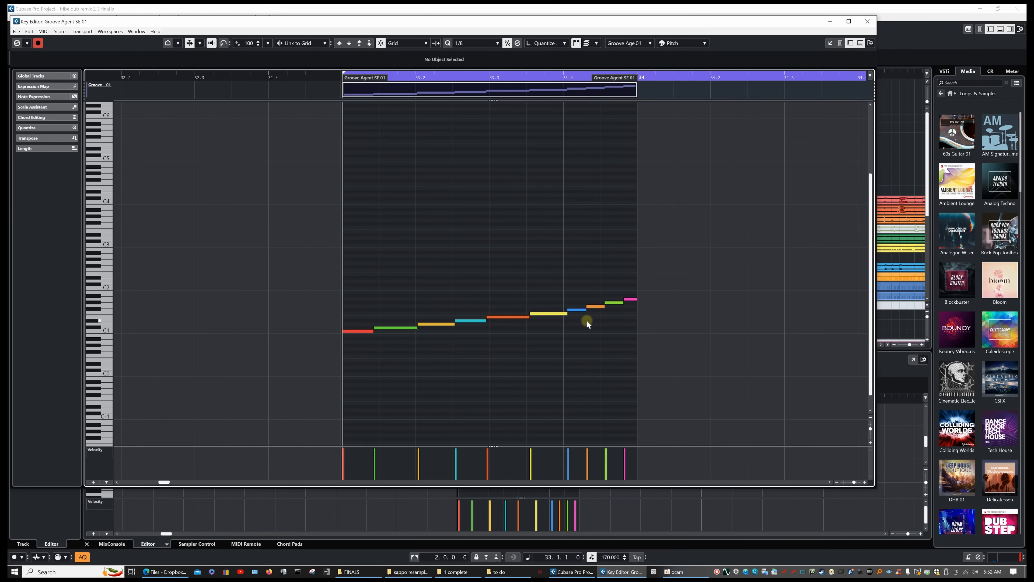
key("g")
key("g")
key("g")
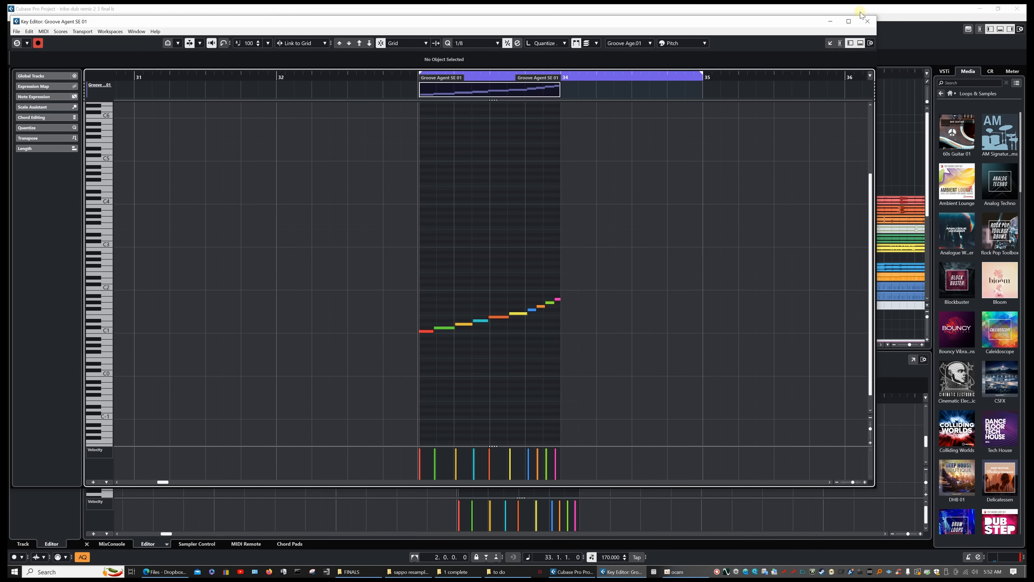
left_click(866, 22)
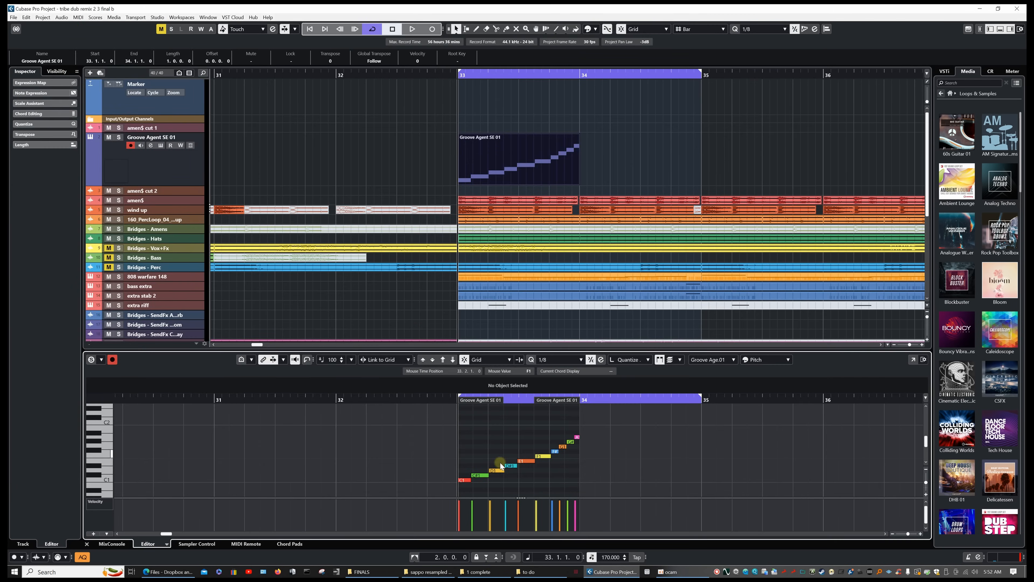
Audition the C#1 and E1 slice notes in the Key Editor.
left_click(480, 476)
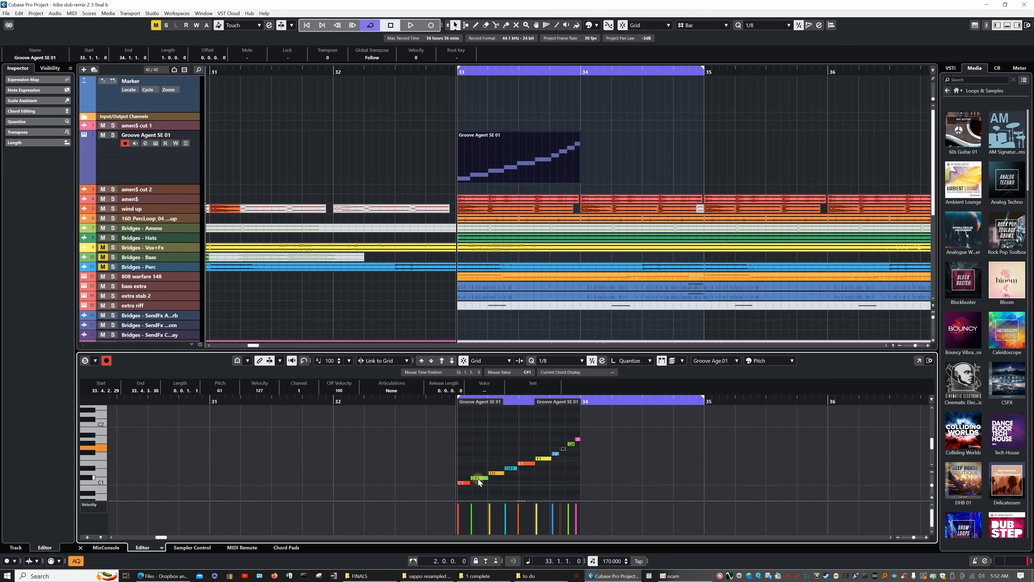
left_click(481, 474)
left_click(525, 464)
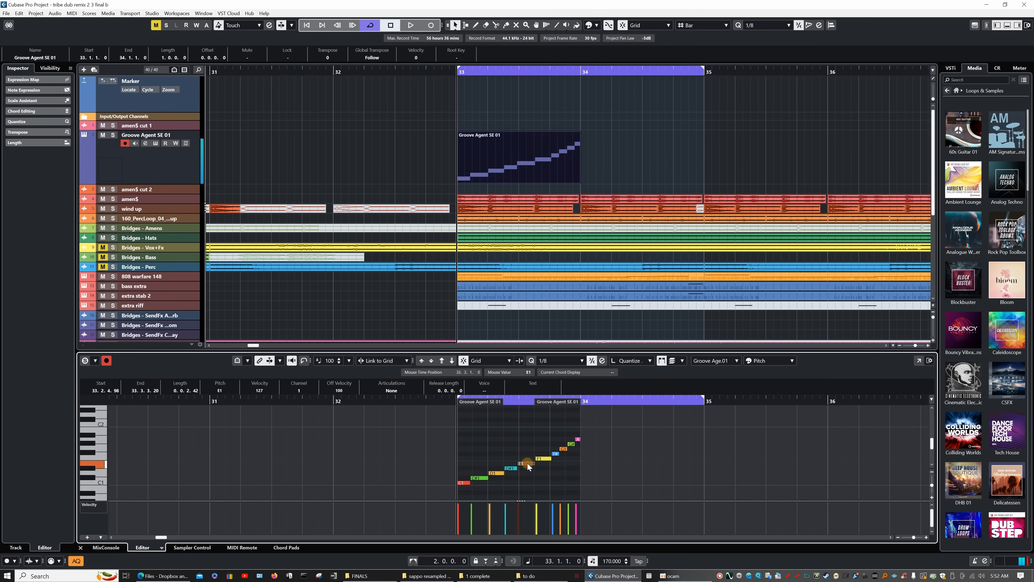
Lower the D1 slice note to C#1 and the F1 slice note to D#1 in the Key Editor.
left_click(544, 459)
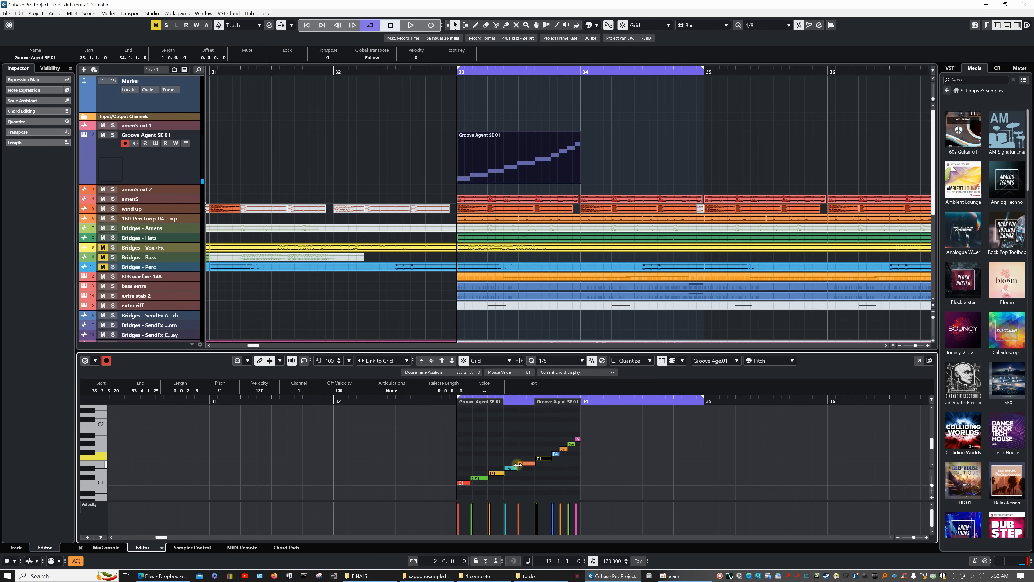
left_click(495, 474)
key("Down")
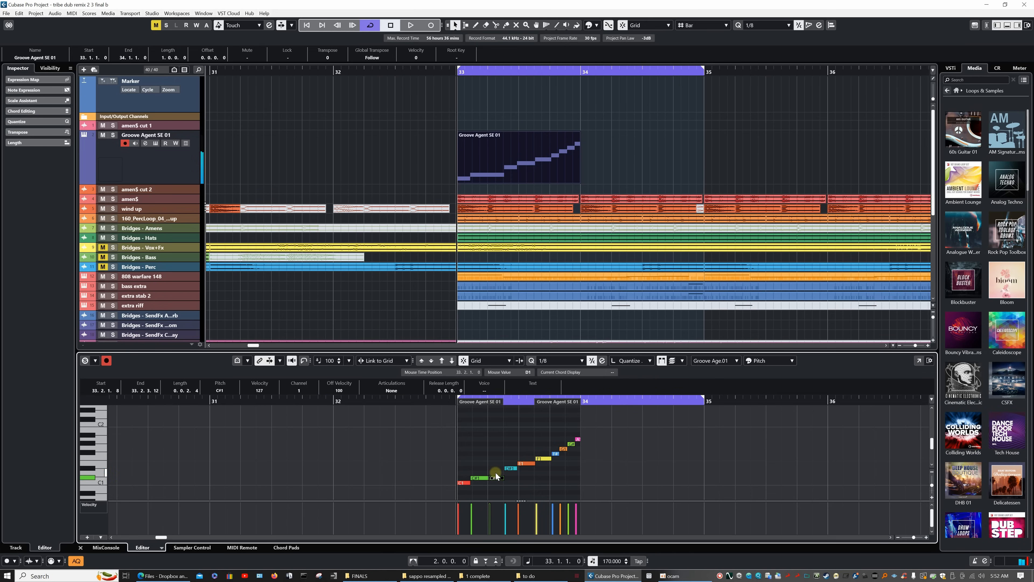
key("Right")
key("Right")
key("Right")
key("Down")
key("Down")
Lower the G1 slice note to E1 and the last A1 note to G#1.
key("Right")
key("Right")
key("Down")
key("Down")
key("Down")
key("Right")
key("Right")
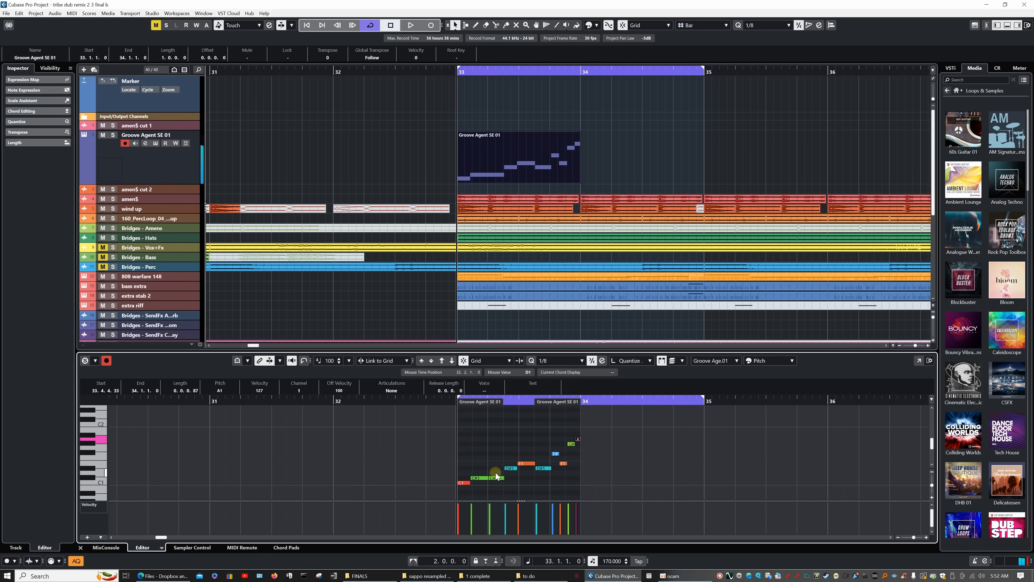
key("Down")
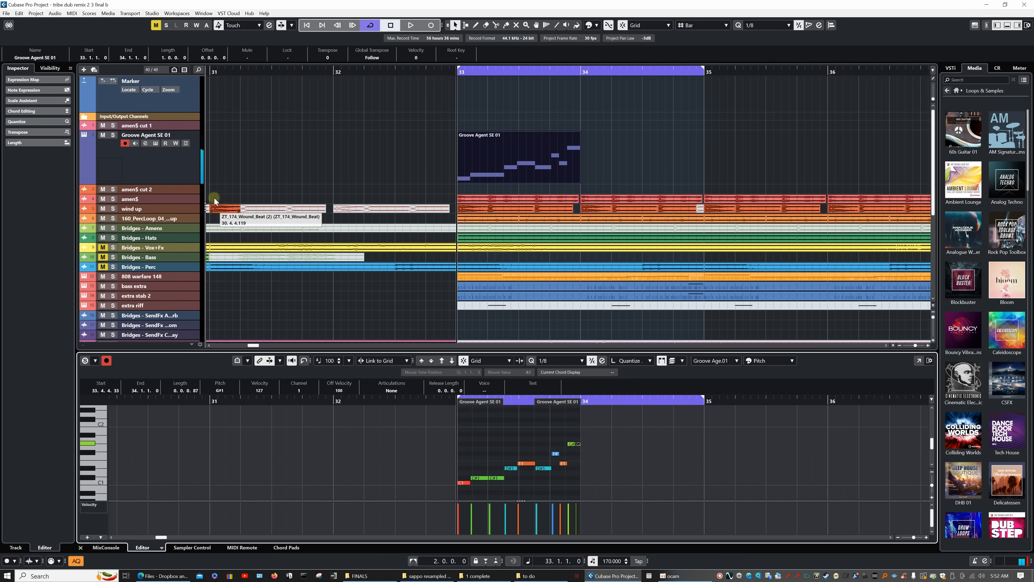
Solo the Groove Agent SE 01 track and play its edited part in a loop over bar 33.
left_click(112, 134)
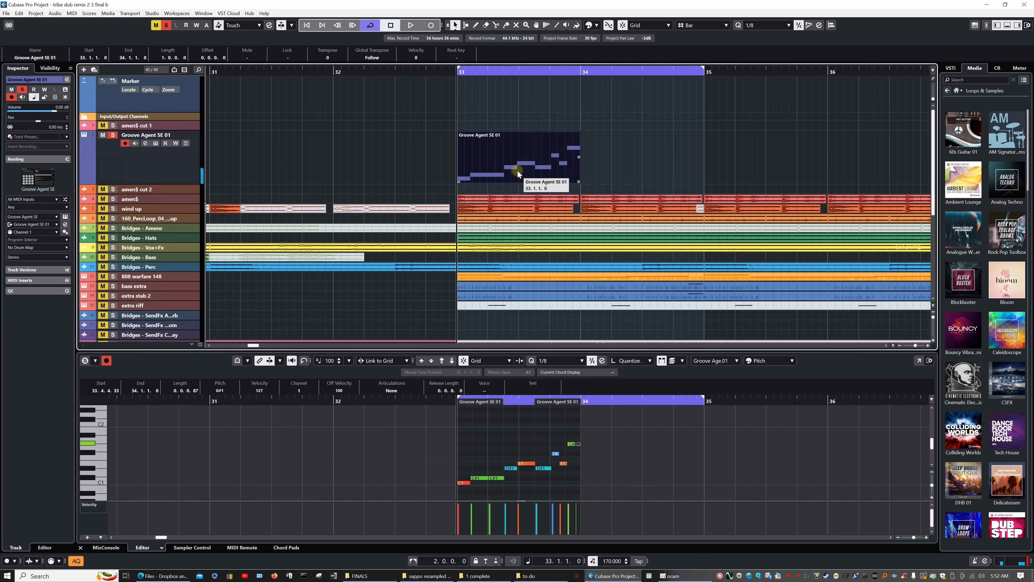
key("p")
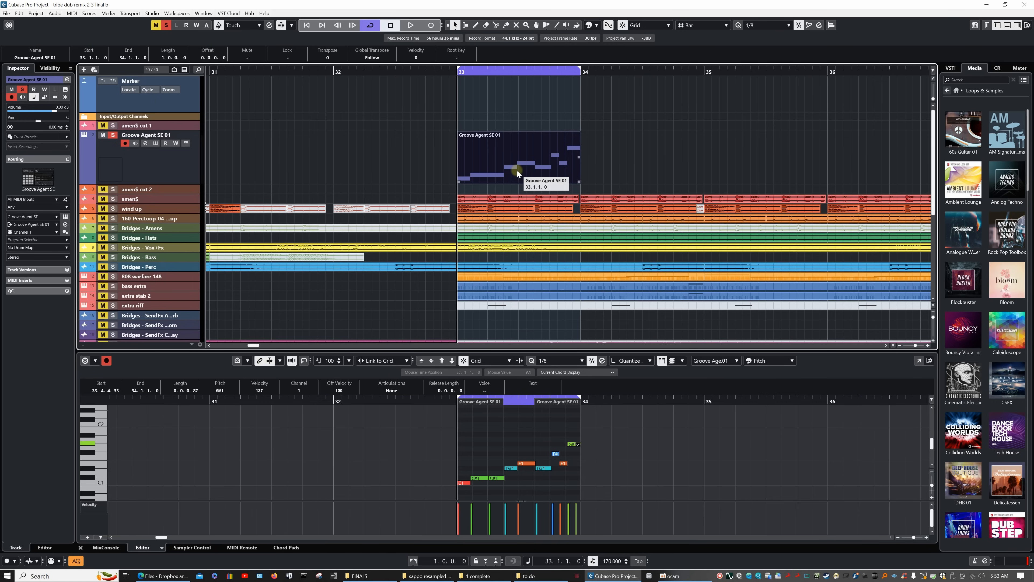
key("space")
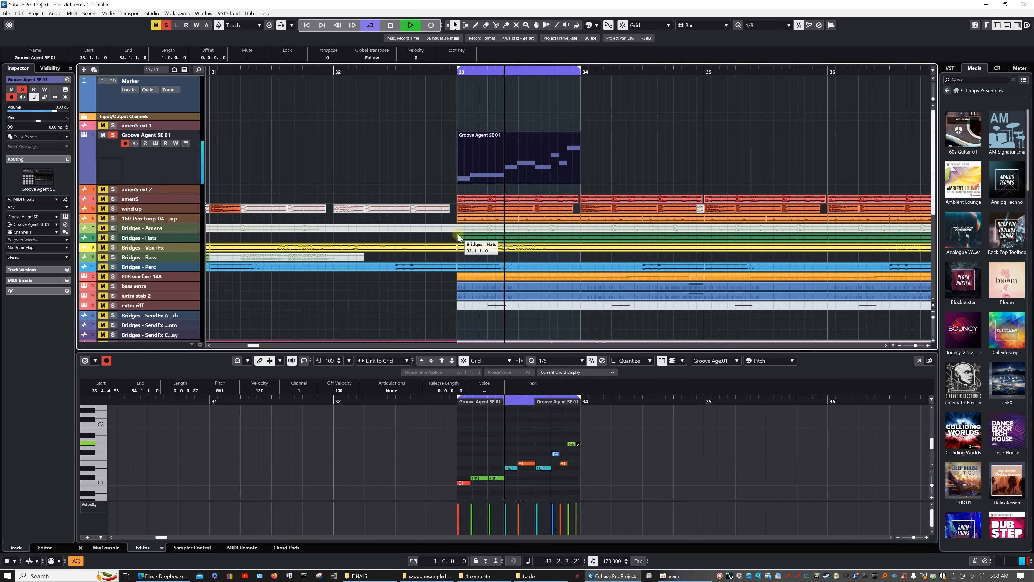
Lower the second-to-last note from G#1 to G1 and delete the short note after it.
left_click(571, 444)
key("Down")
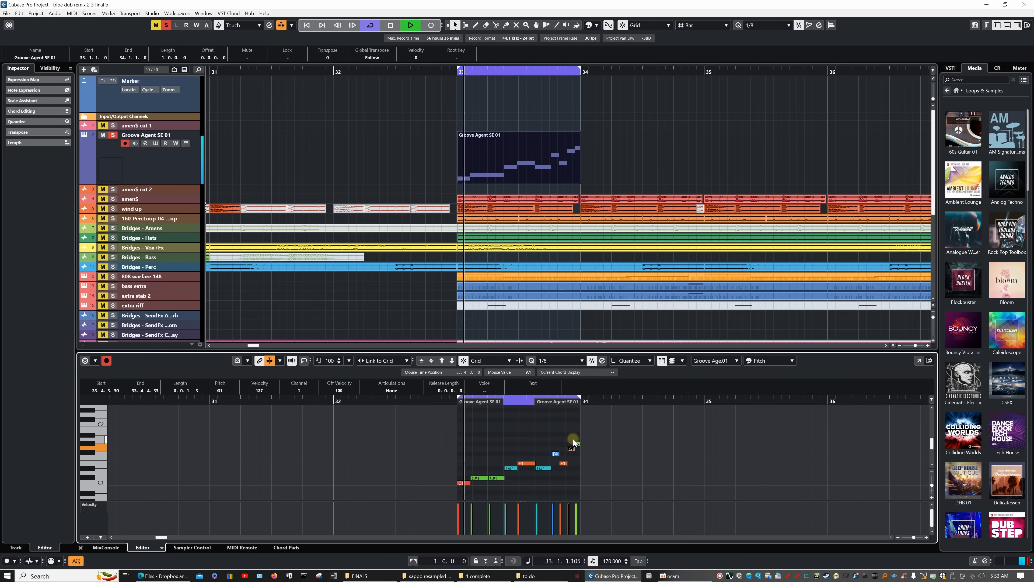
left_click(578, 445)
key("Delete")
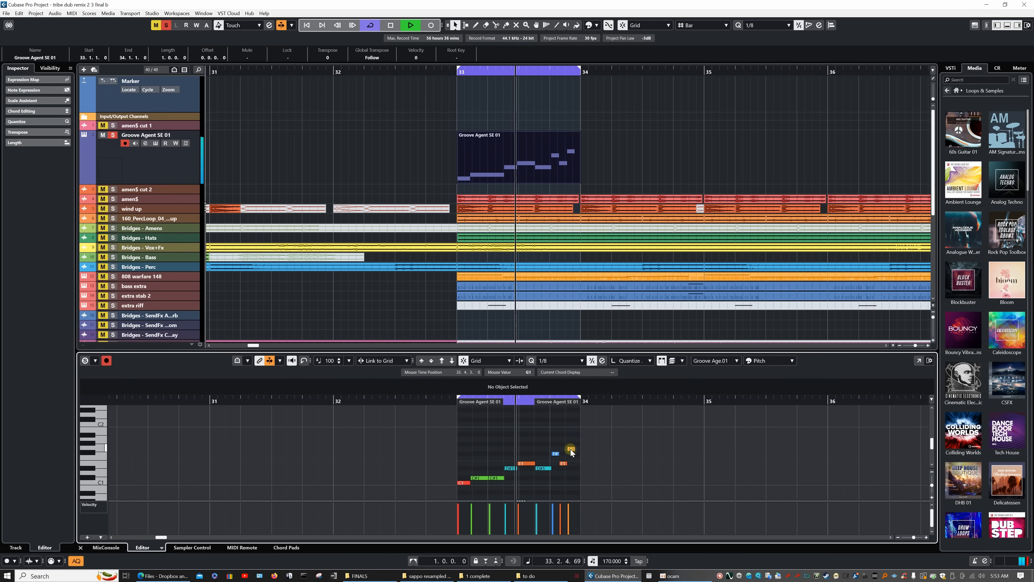
Lengthen the last note to the end of bar 33, lower it to F1 and stop playback.
left_click(574, 449)
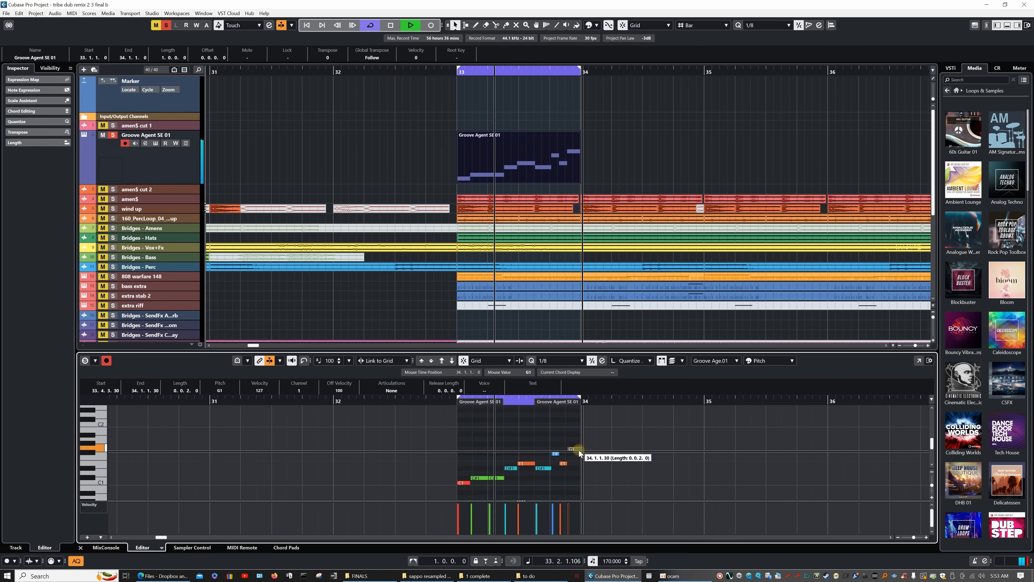
key("Down")
key("Down")
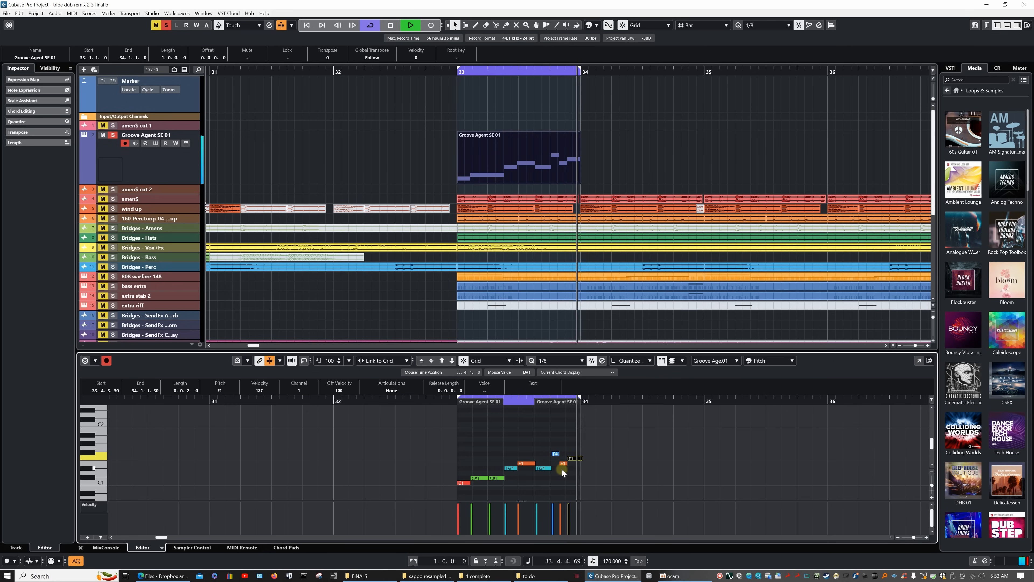
key("space")
Reopen Groove Agent SE, move its window clear of the part and assign the edited part to pattern pad G#0.
left_click(162, 157)
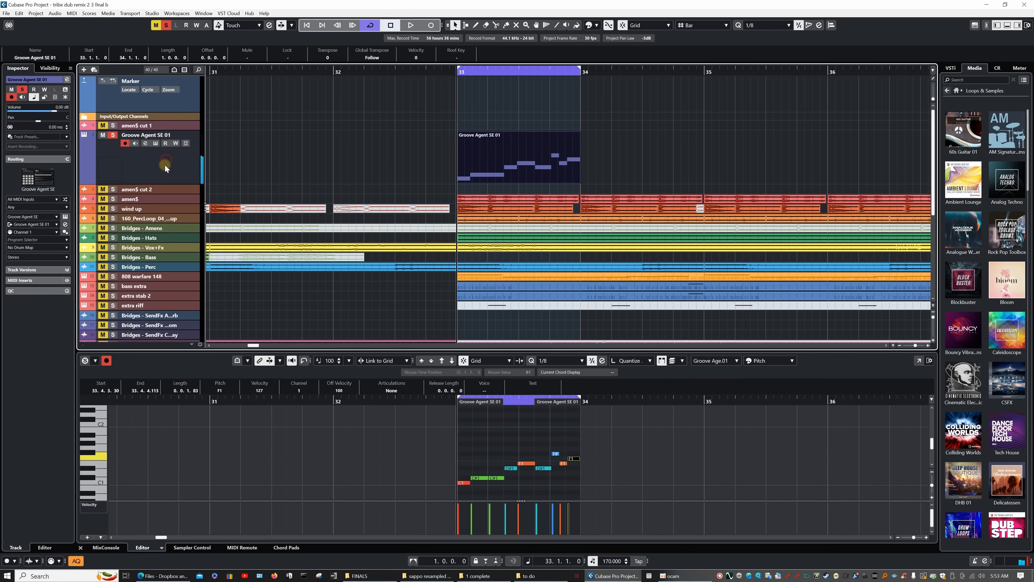
left_click(43, 192)
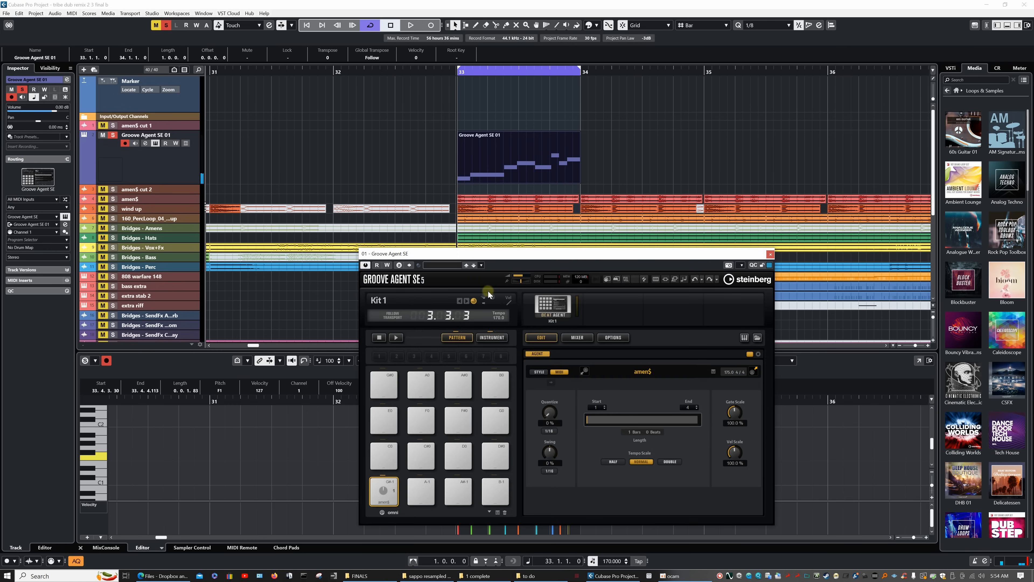
left_click_drag(525, 257, 761, 188)
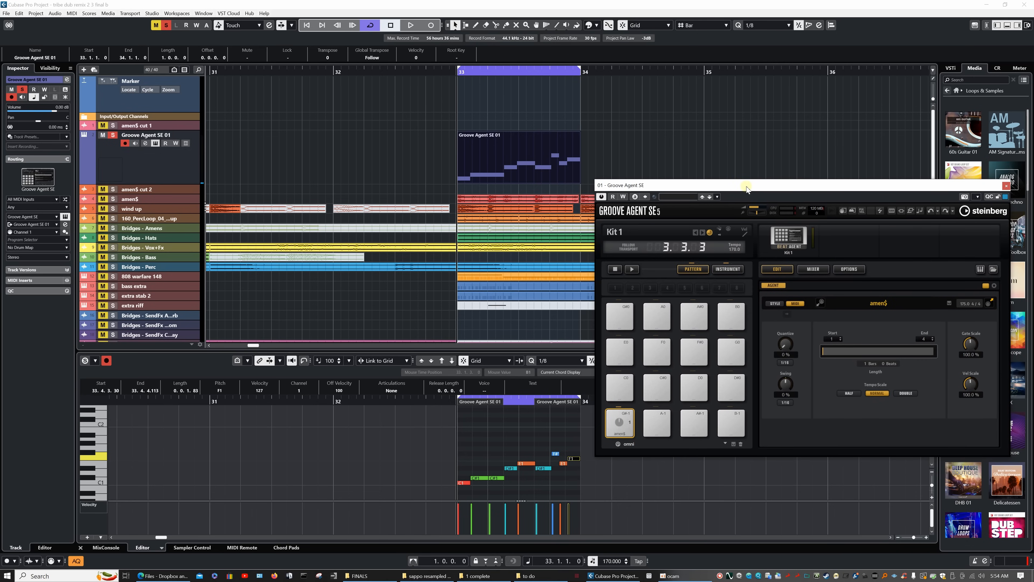
left_click_drag(510, 163, 621, 322)
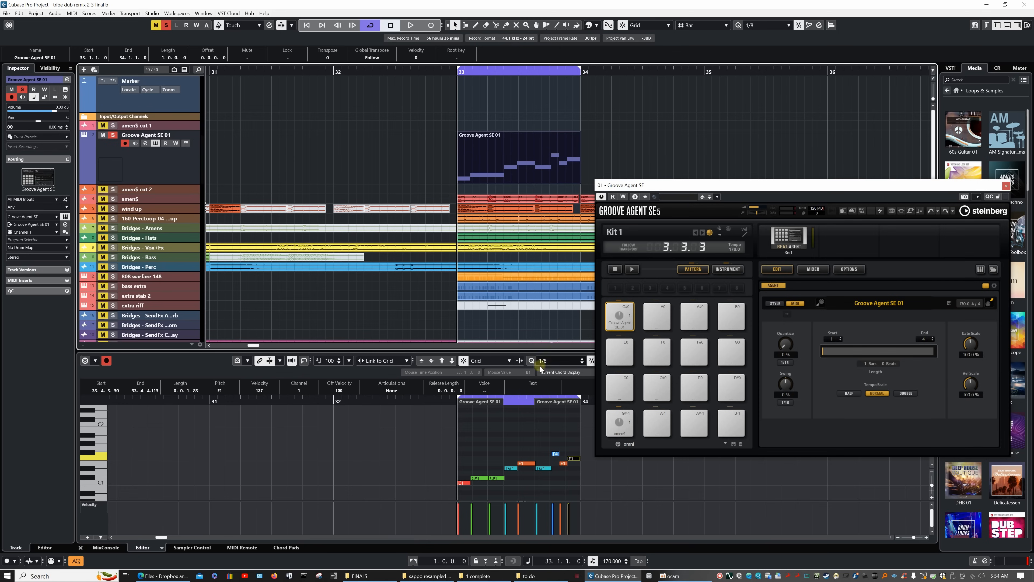
Make a second variation during playback by changing the third note to C1 and the fifth note to C#1.
left_click(494, 478)
key("Up")
key("space")
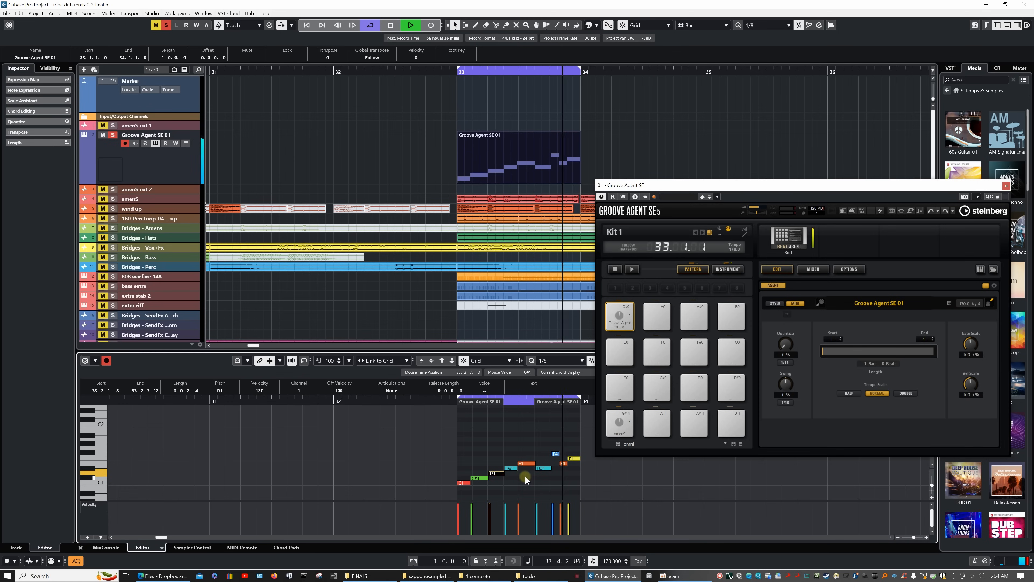
key("Down")
key("Down")
key("Right")
key("Right")
key("Down")
key("Down")
key("Down")
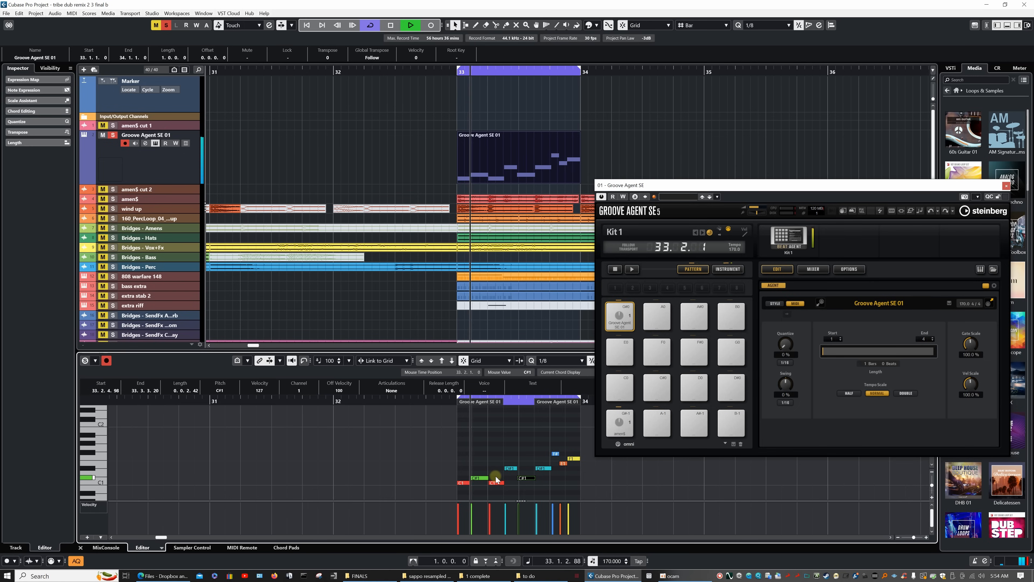
Stop playback, assign the new variation to pattern pad A0, and audition pads G#0 and A0.
left_click(504, 155)
key("space")
left_click_drag(504, 155, 657, 326)
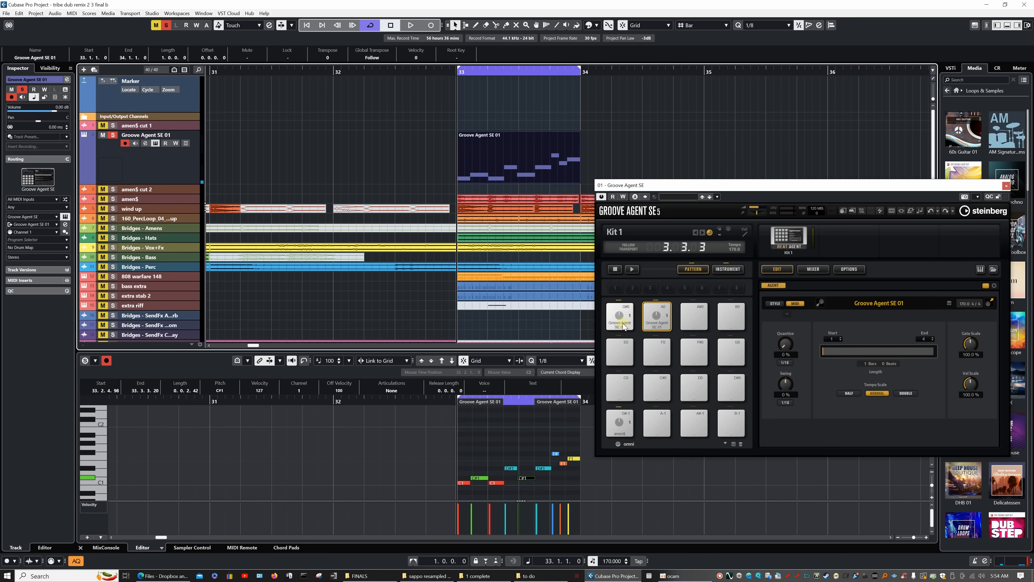
left_click(624, 326)
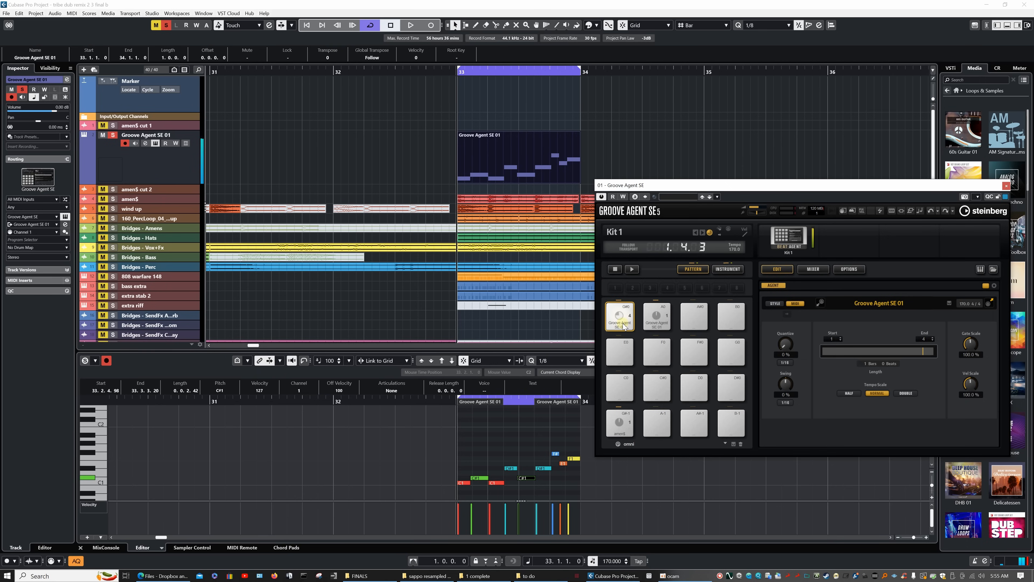
left_click(656, 323)
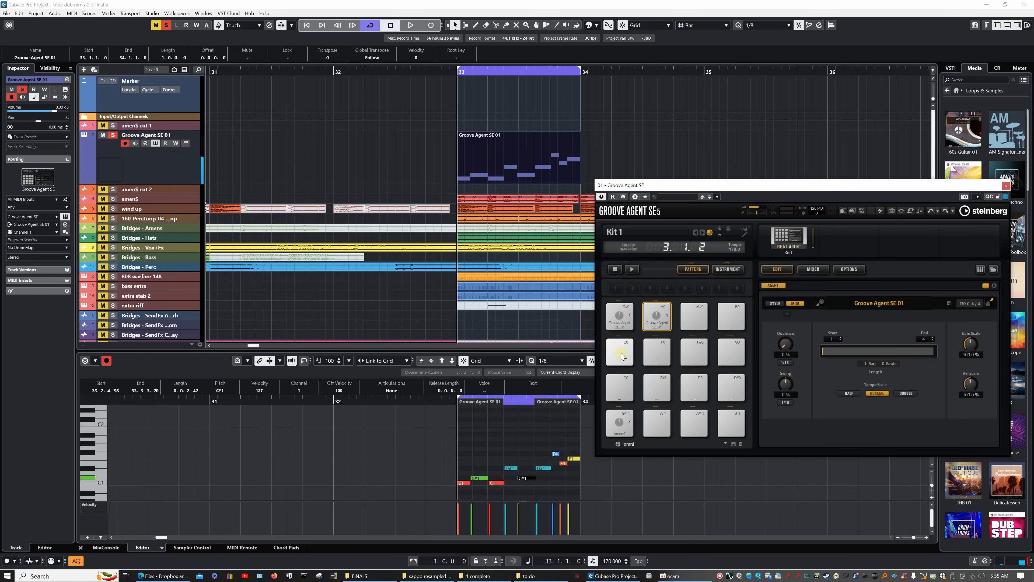
Colour pattern pad G#0 with Color 1 and pattern pad A0 with Color 9.
right_click(627, 324)
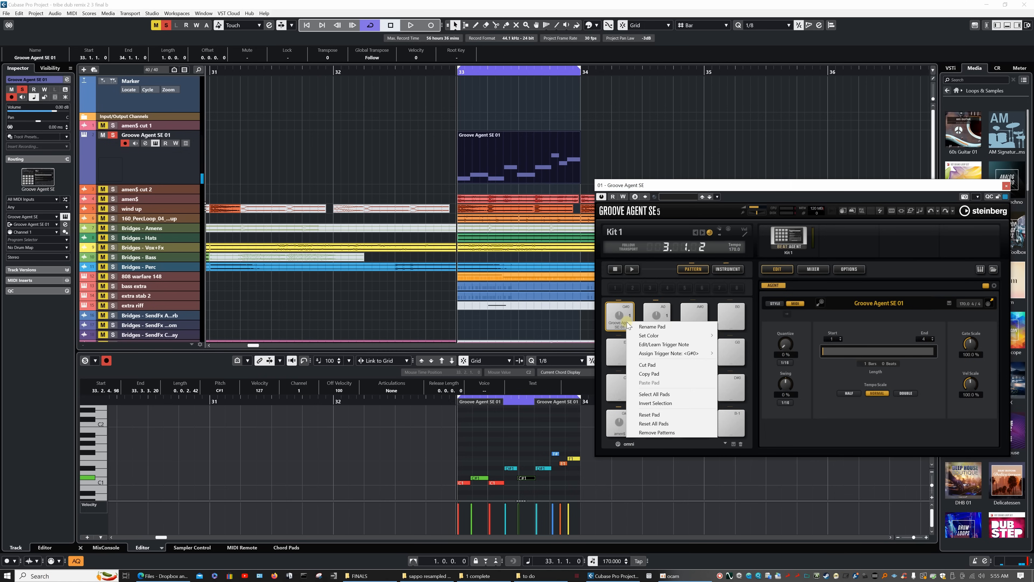
mouse_move(667, 339)
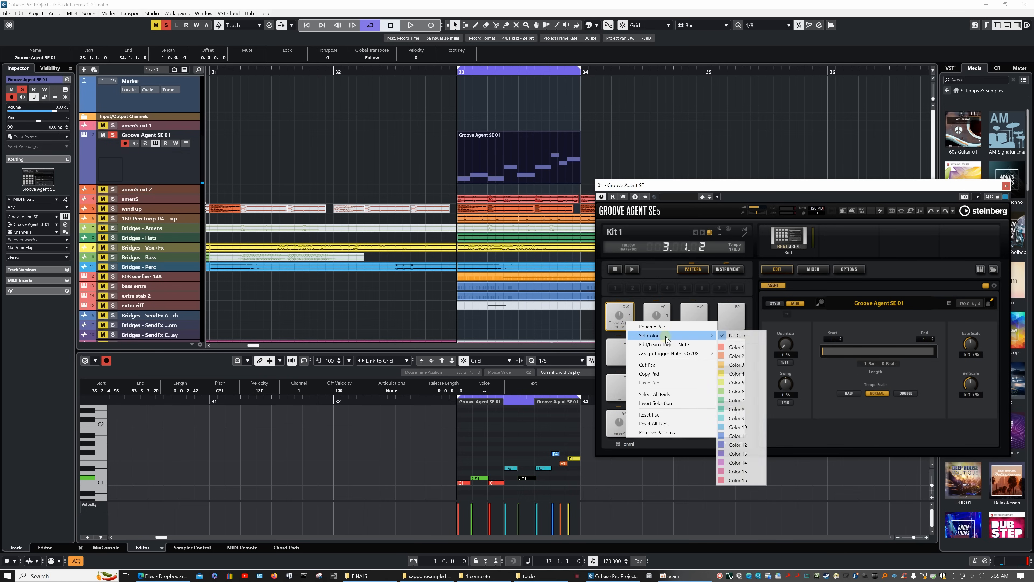
left_click(731, 348)
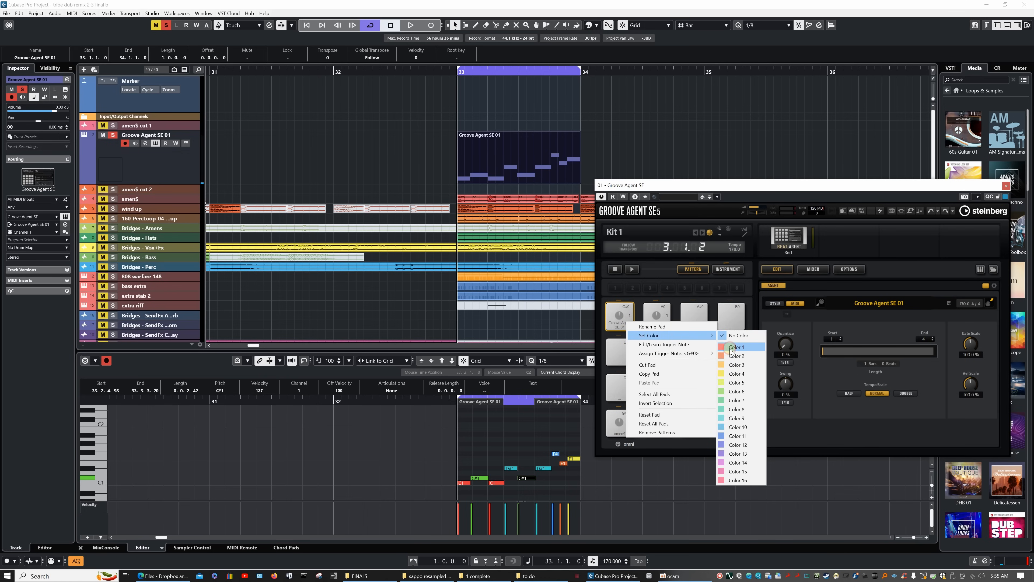
right_click(658, 322)
left_click(716, 346)
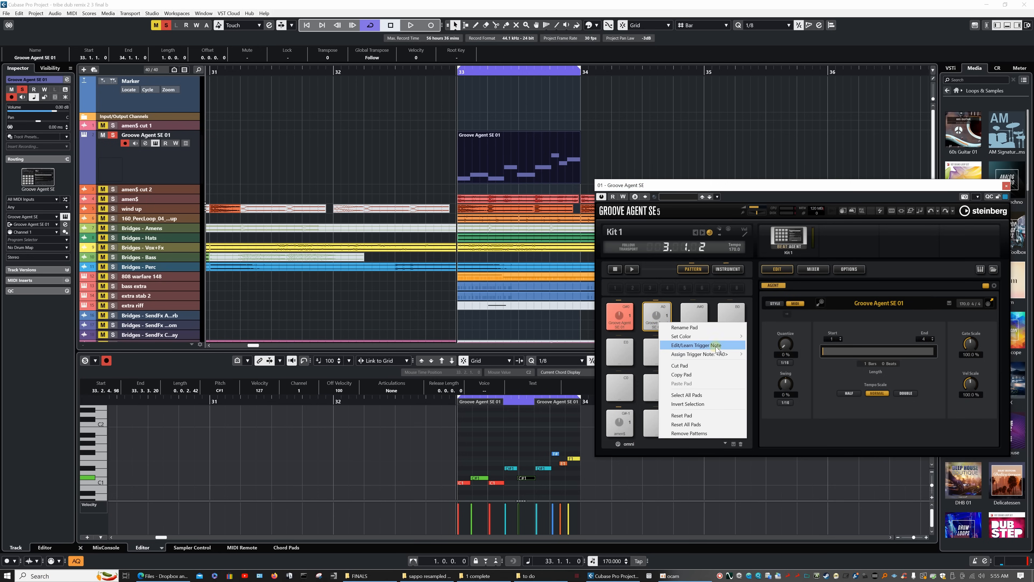
mouse_move(732, 338)
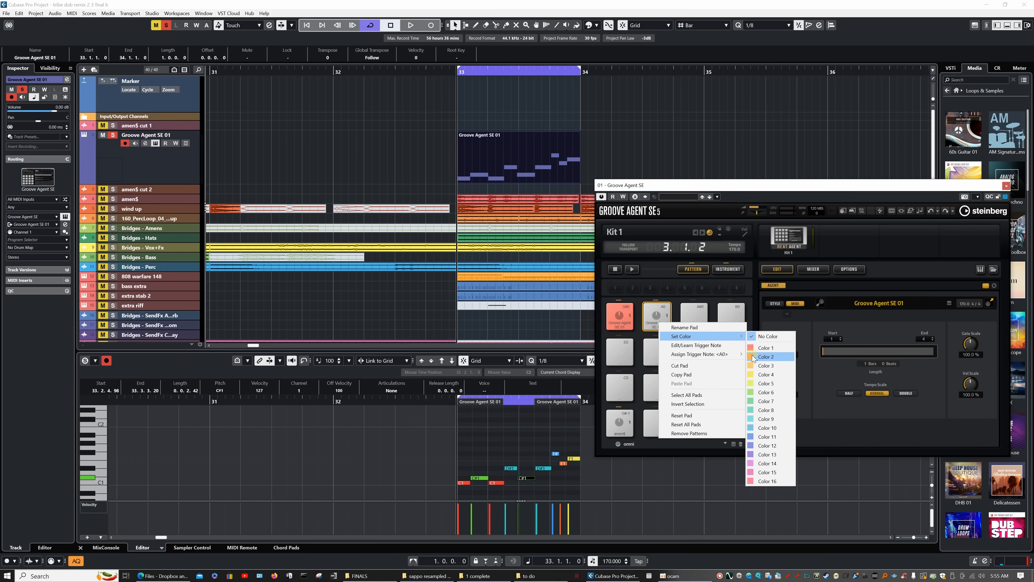
left_click(754, 419)
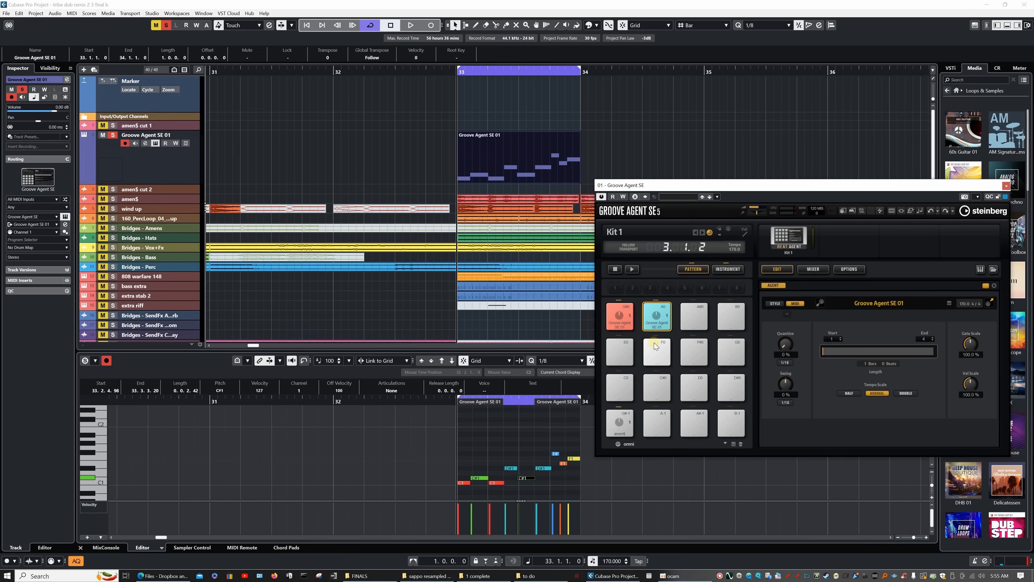
Colour the original amen$ pattern pad G#-1 with Color 4.
right_click(617, 425)
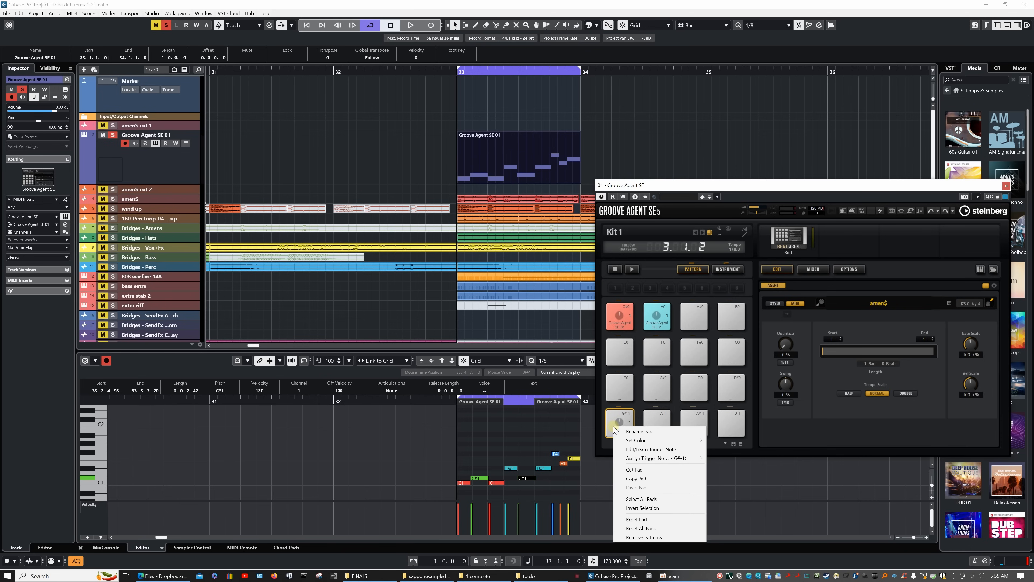
mouse_move(652, 441)
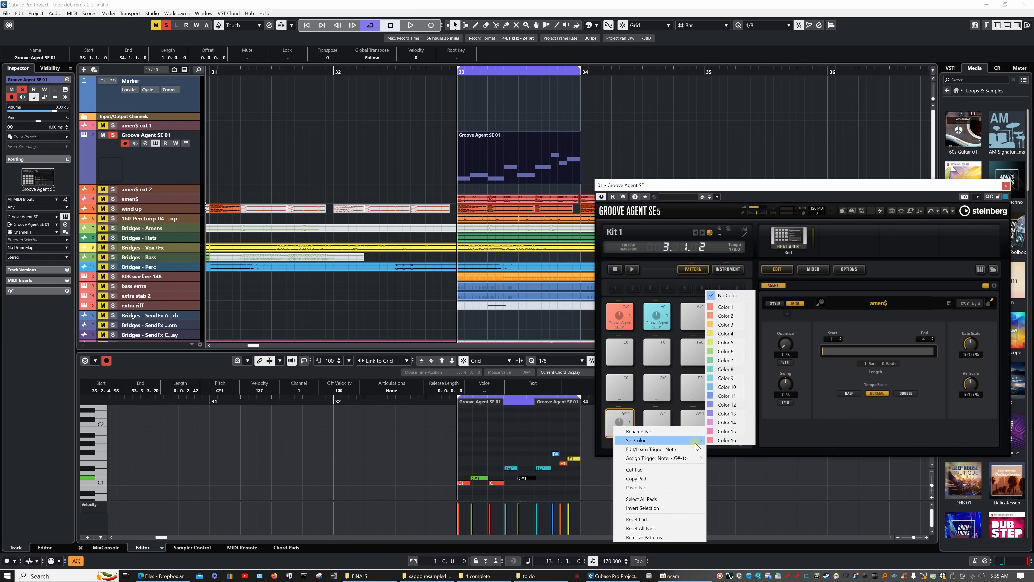
left_click(726, 334)
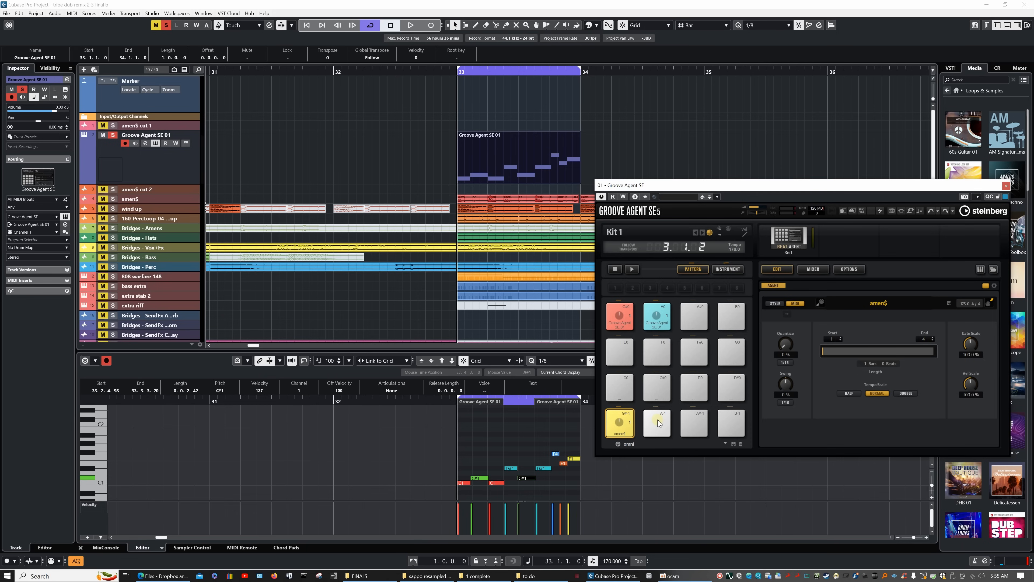
Audition the amen$ pattern pad, then replace the edited part at bar 33 with its original pattern.
left_click(622, 426)
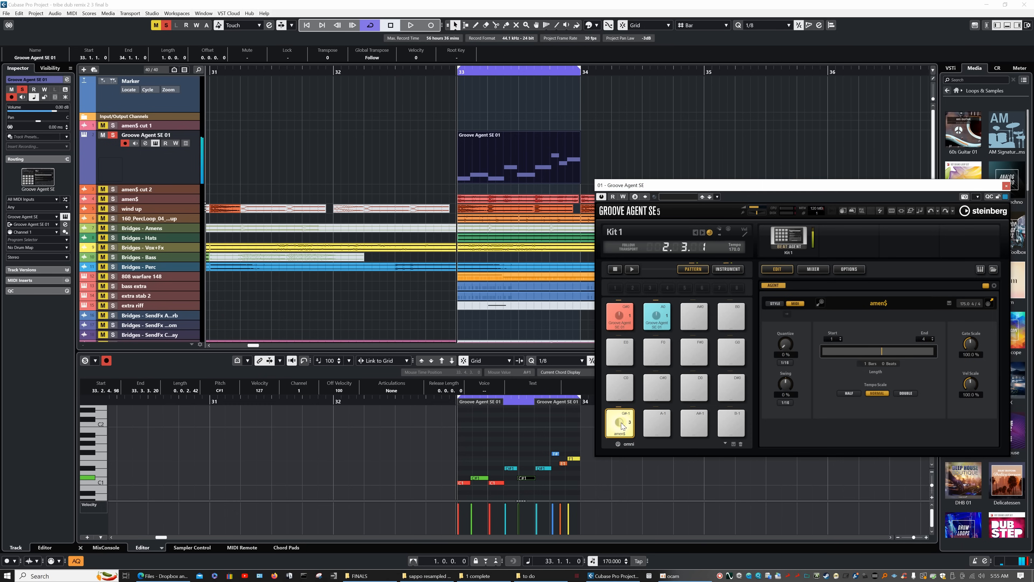
left_click(623, 394)
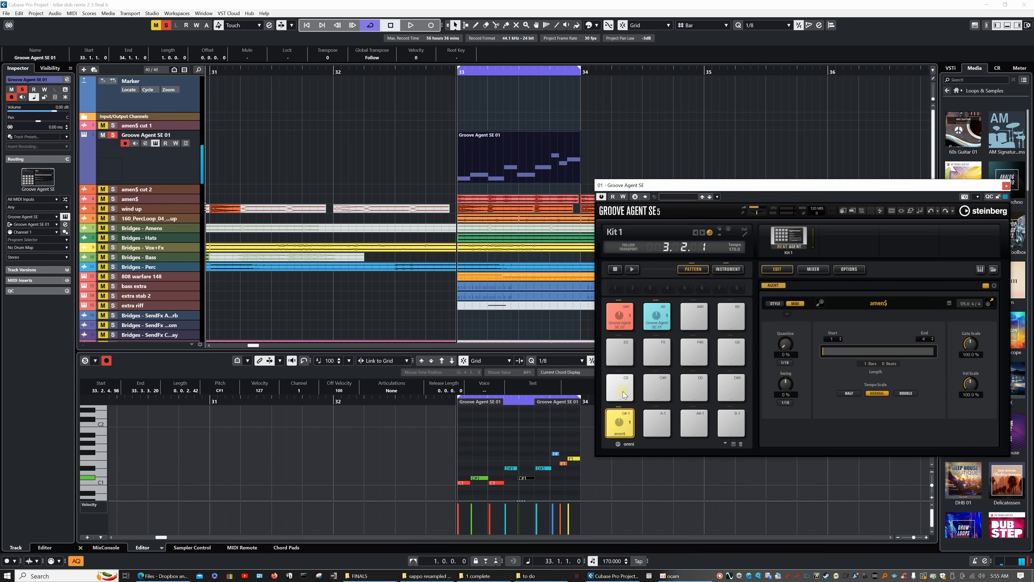
left_click(525, 162)
left_click_drag(525, 162, 520, 158)
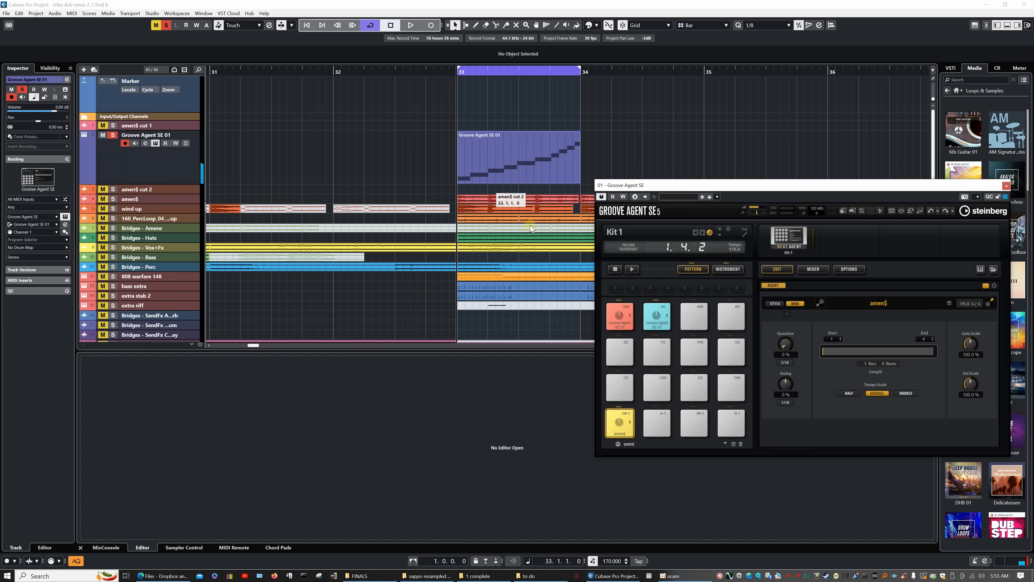
Try the Half tempo scale on the amen$ pattern, reset it to Normal and remove the part at bar 33.
left_click(849, 393)
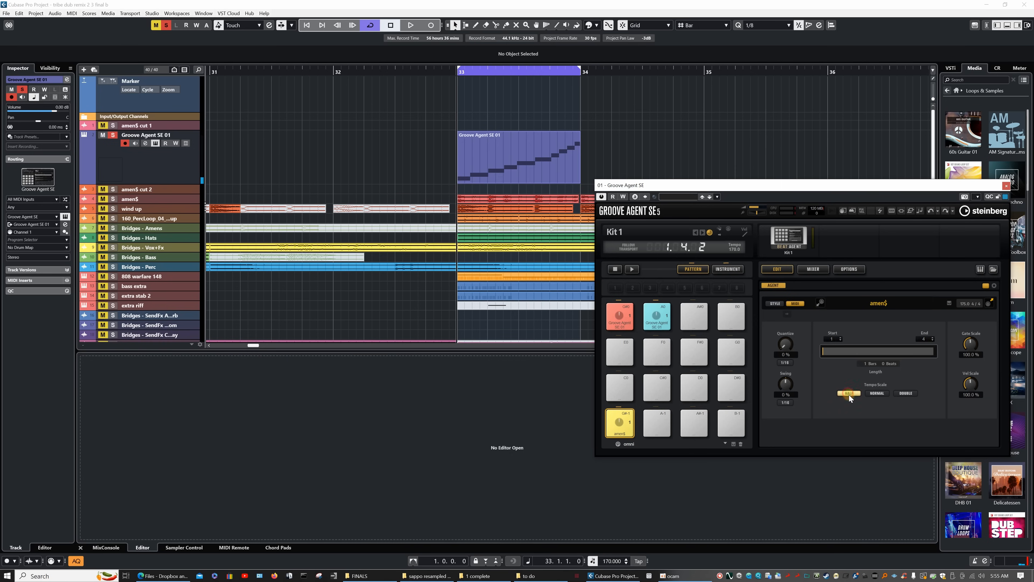
left_click(619, 431)
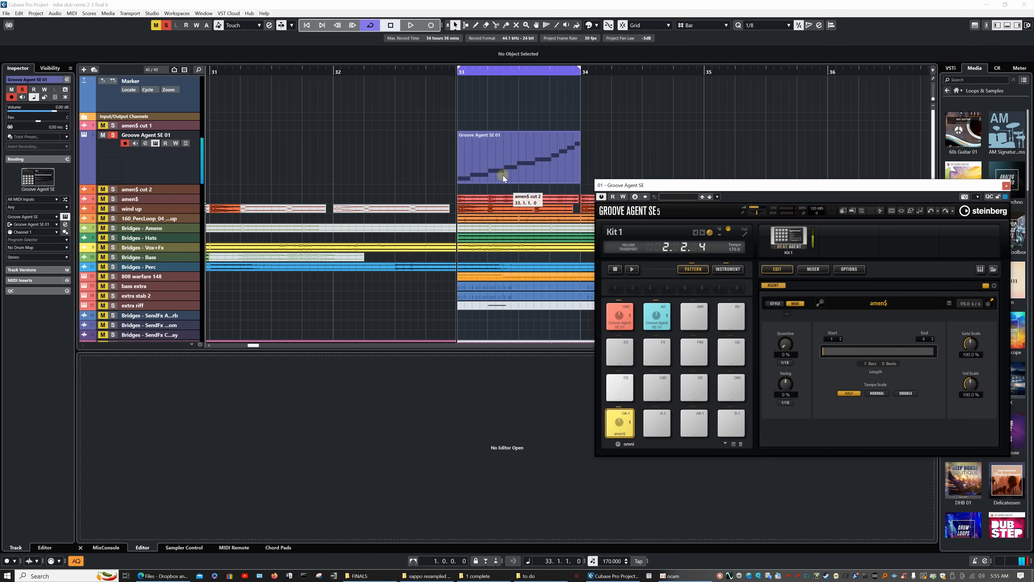
left_click_drag(504, 174, 604, 405)
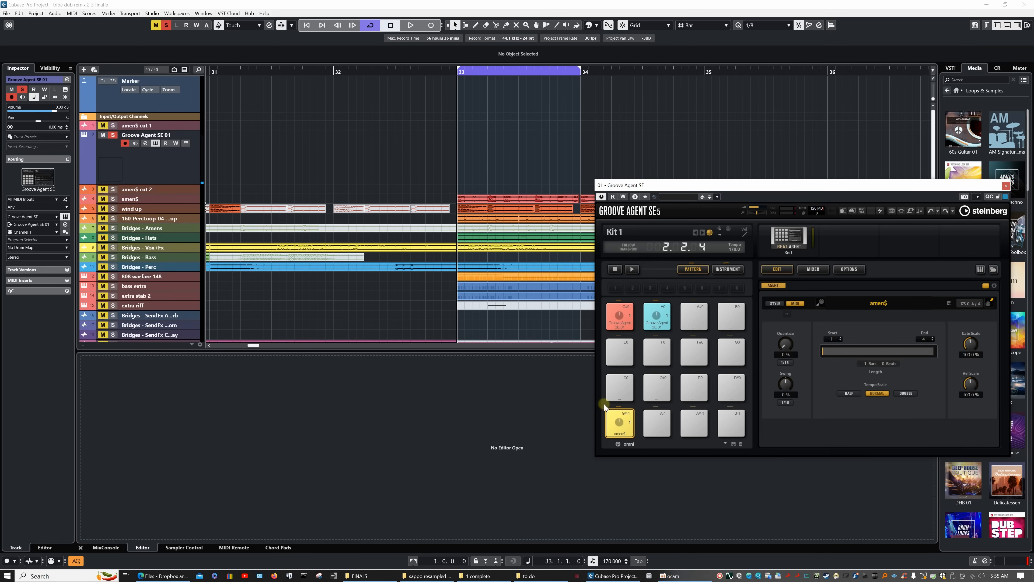
Set the amen$ pattern's tempo scale to Half, place it on the Groove Agent SE 01 track at bar 33 and play it looped.
left_click(850, 396)
left_click(620, 424)
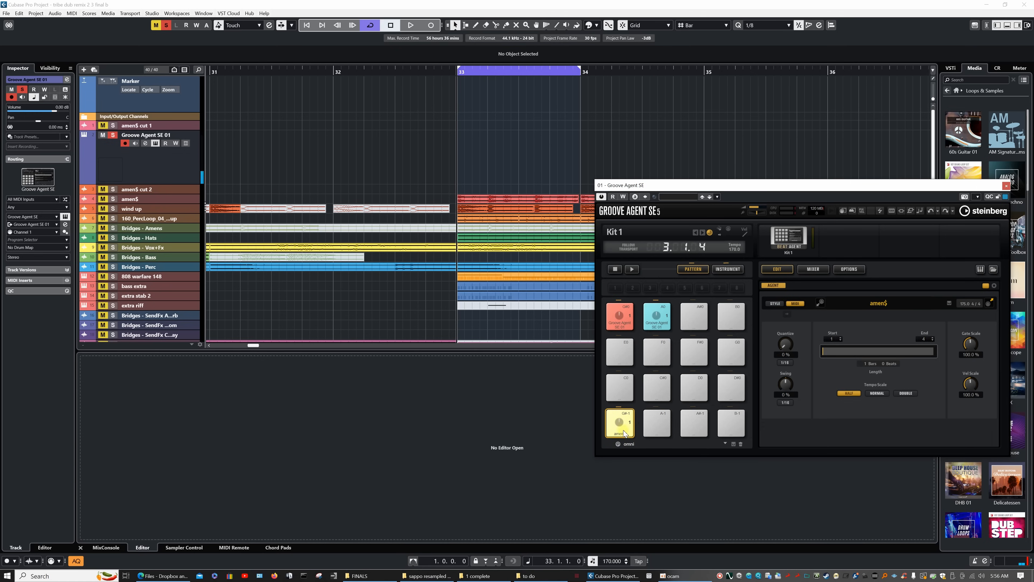
left_click_drag(626, 432, 566, 169)
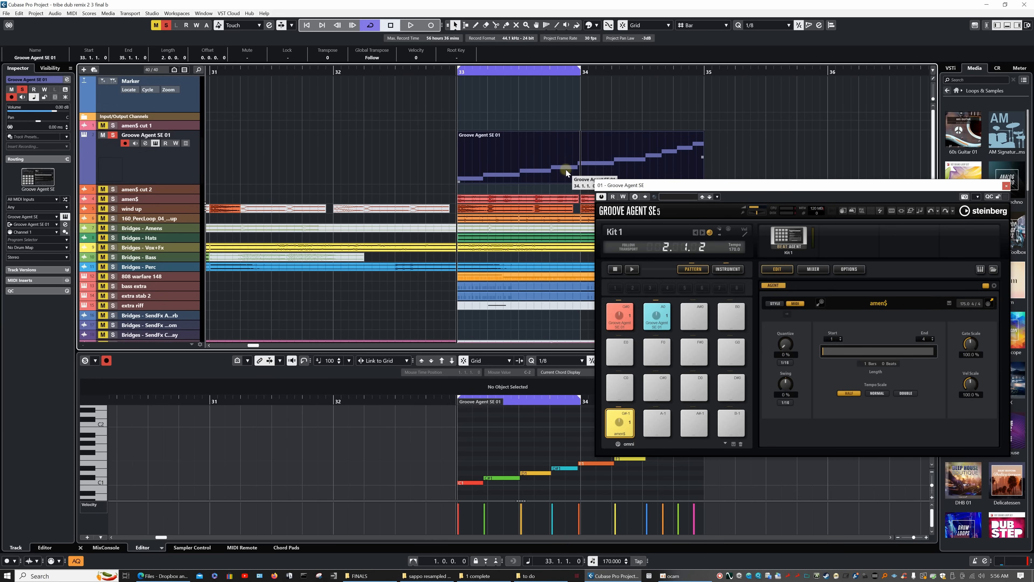
key("p")
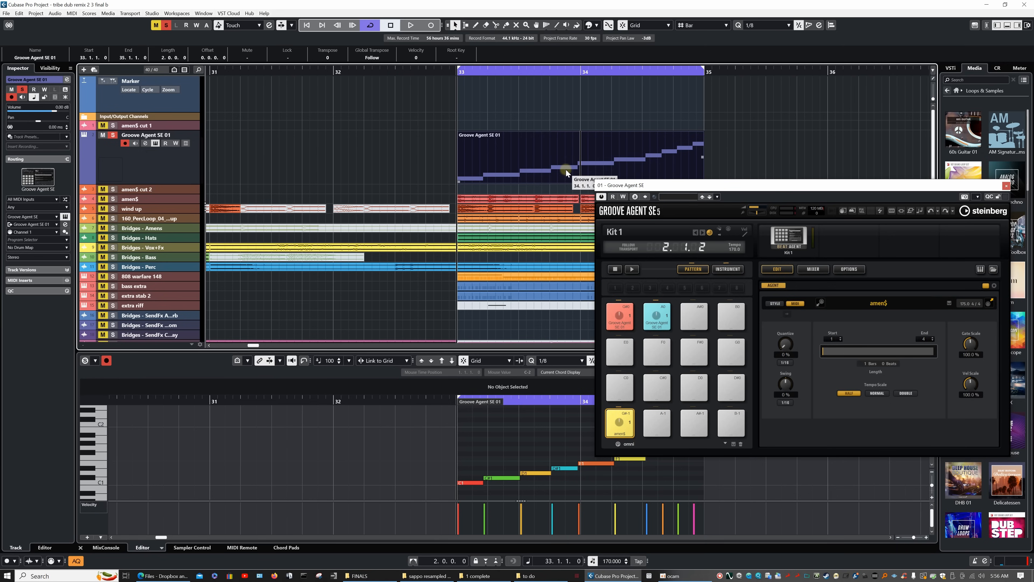
key("space")
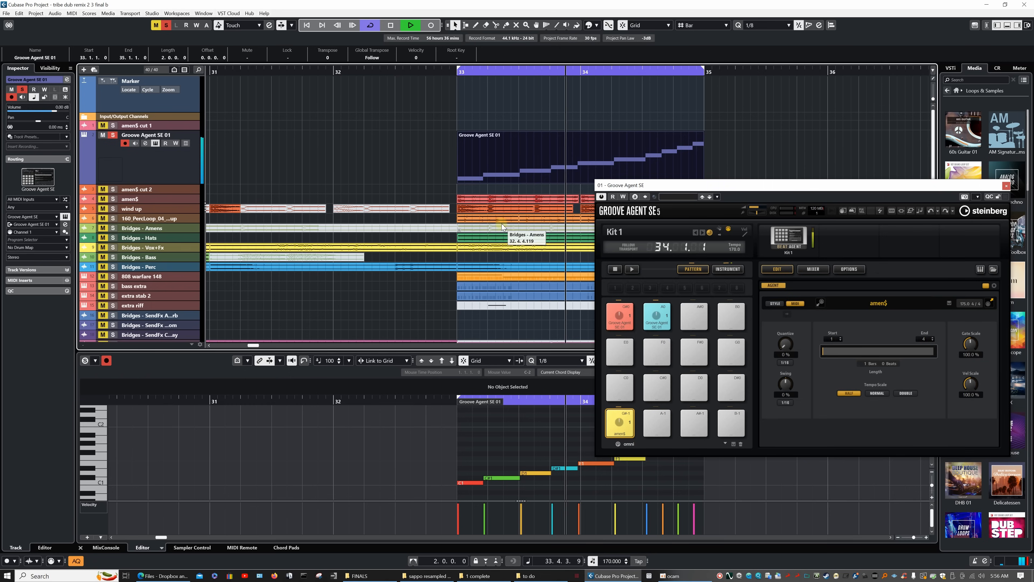
key("space")
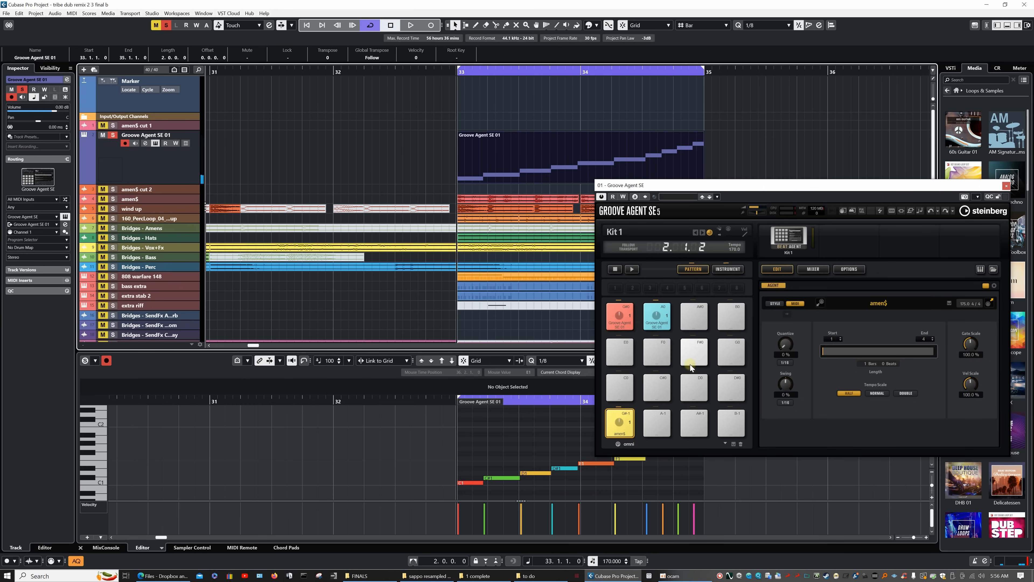
Store the half-tempo part from bar 33 on pattern pad A-1 and colour the pad with Color 3.
left_click(531, 160)
left_click_drag(531, 160, 654, 391)
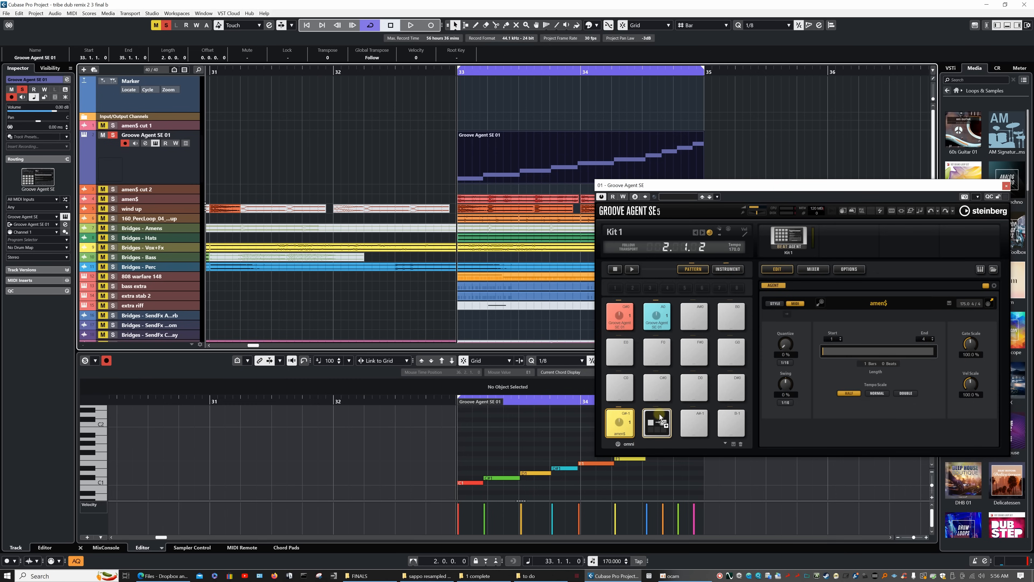
left_click_drag(660, 417, 661, 417)
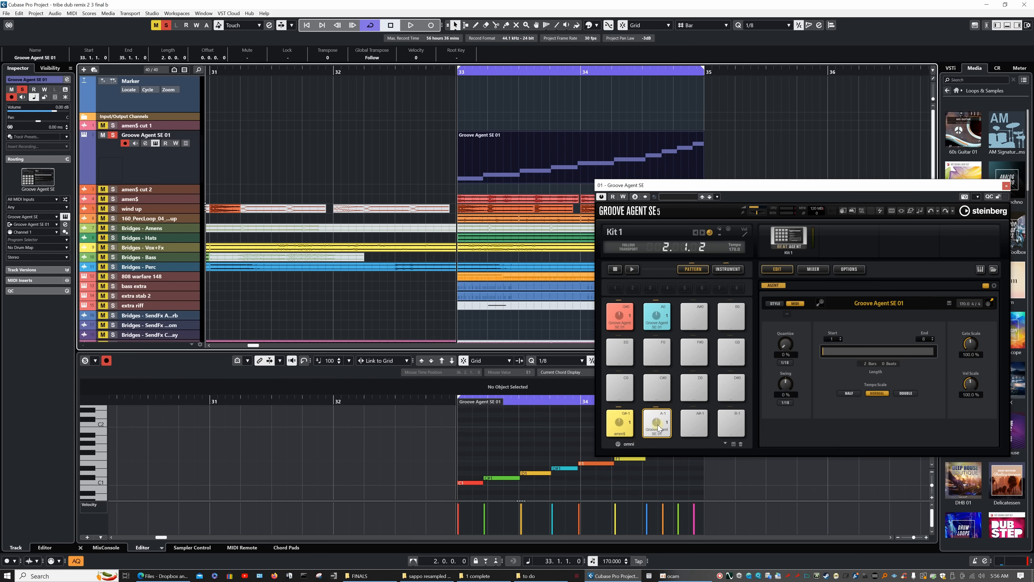
right_click(658, 427)
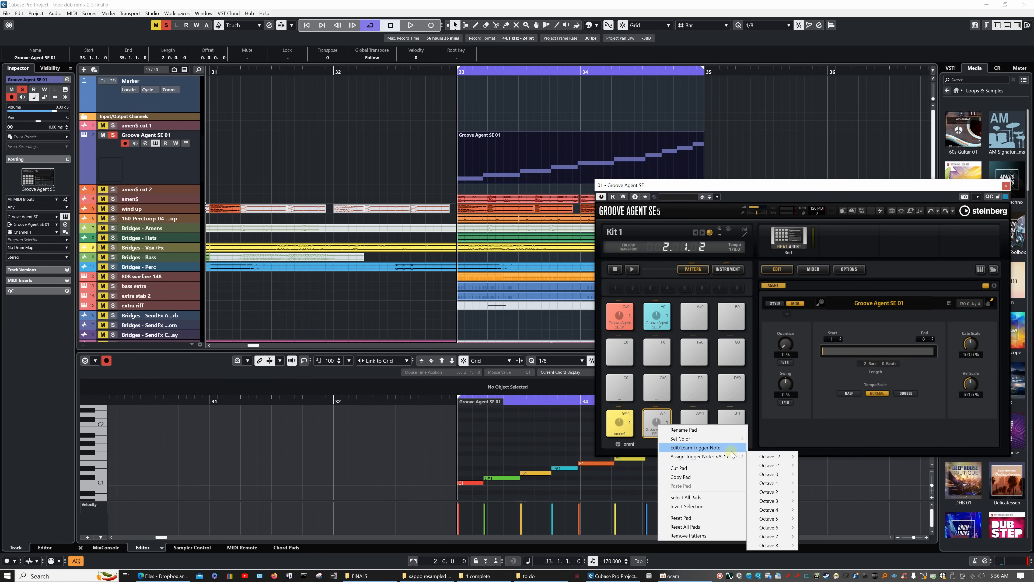
mouse_move(743, 439)
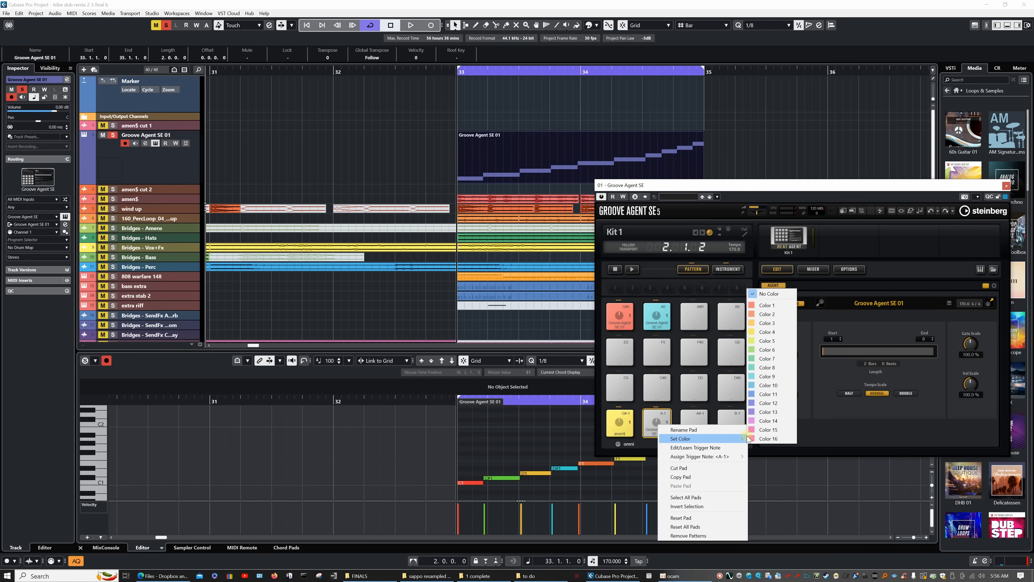
left_click(774, 325)
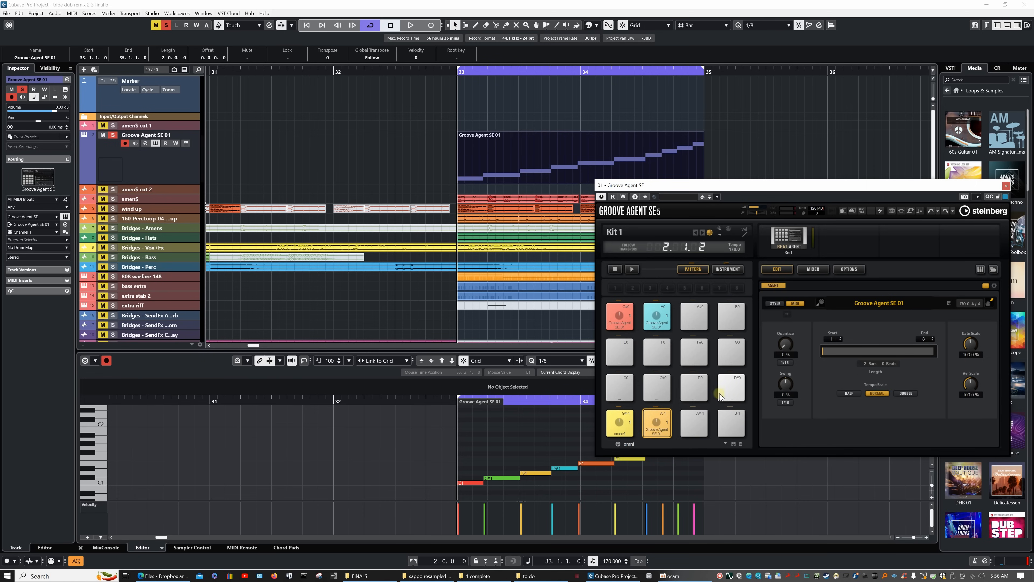
Reset the amen$ pattern's tempo scale to Normal and audition pattern pads G#-1, A-1, G#0 and A0.
left_click(622, 432)
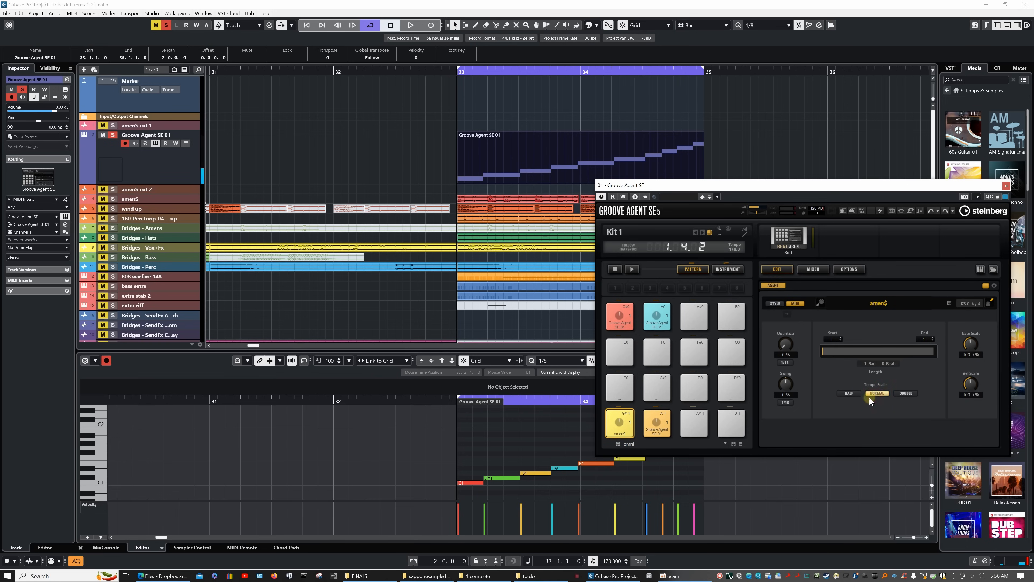
left_click(626, 426)
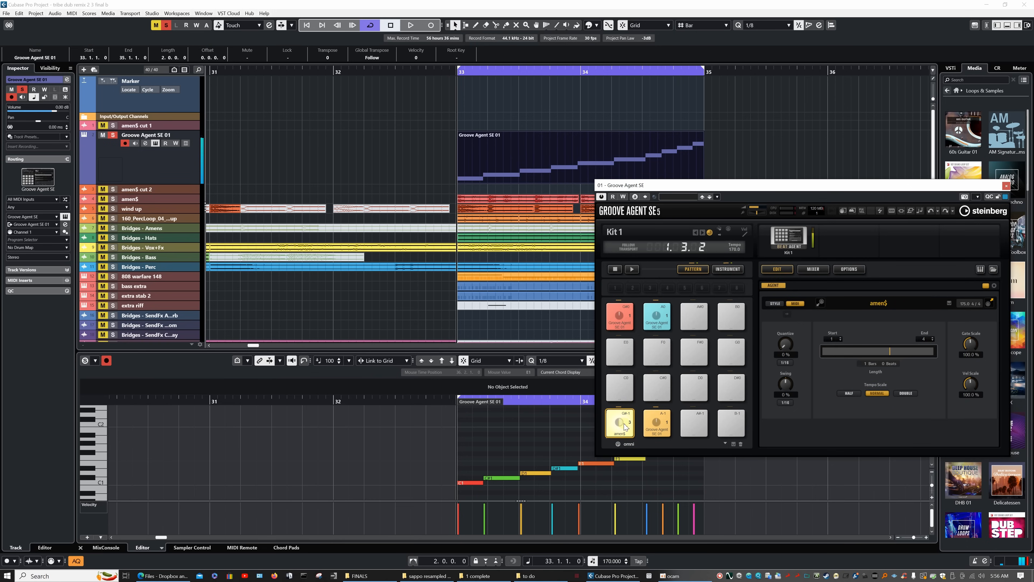
left_click(661, 431)
left_click(659, 431)
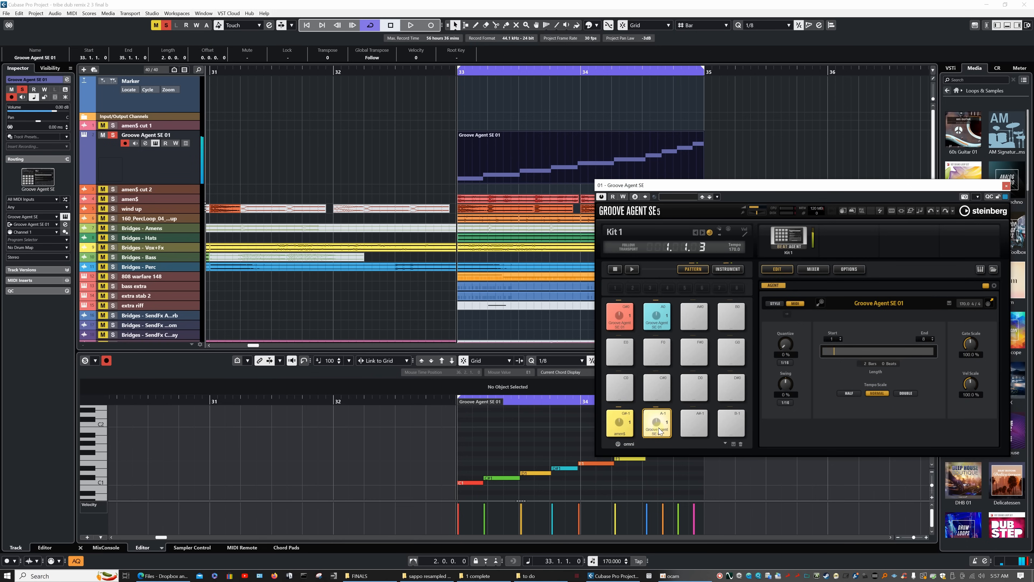
left_click(626, 325)
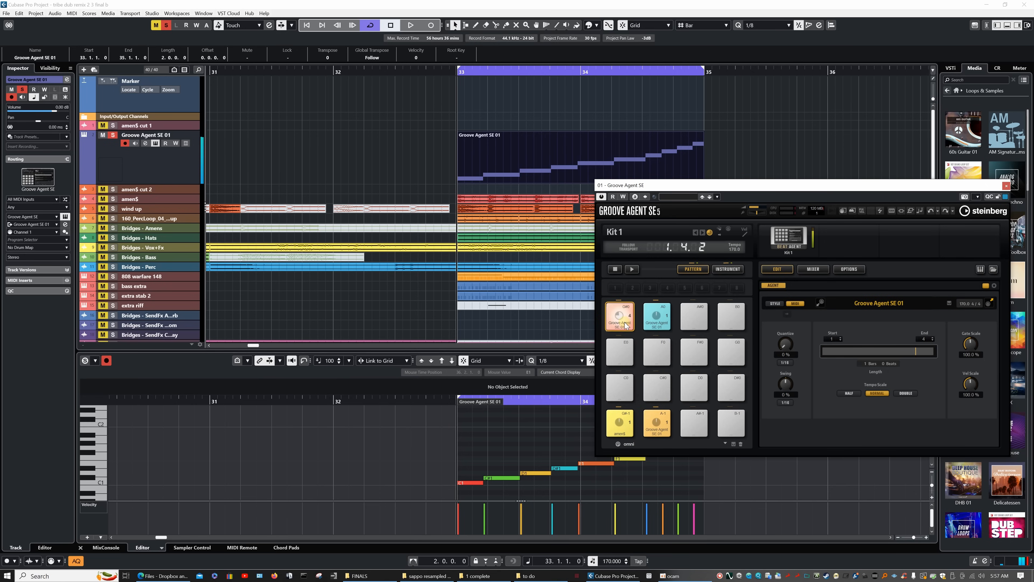
left_click(659, 319)
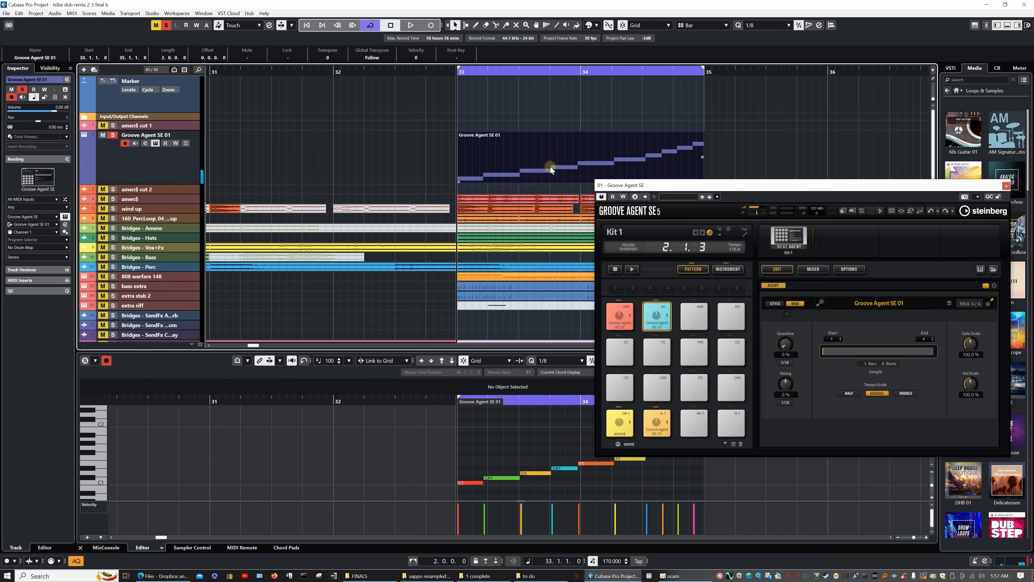
Replace the half-tempo part at bar 33 with the normal-tempo amen$ pattern and set the loop range to it.
key("Delete")
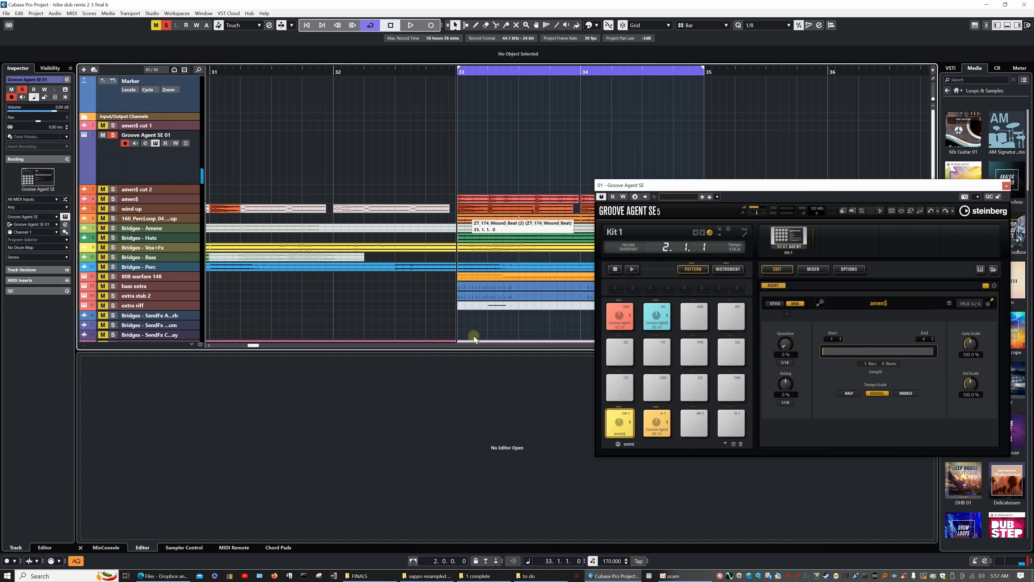
left_click(622, 422)
left_click_drag(619, 422, 511, 157)
key("p")
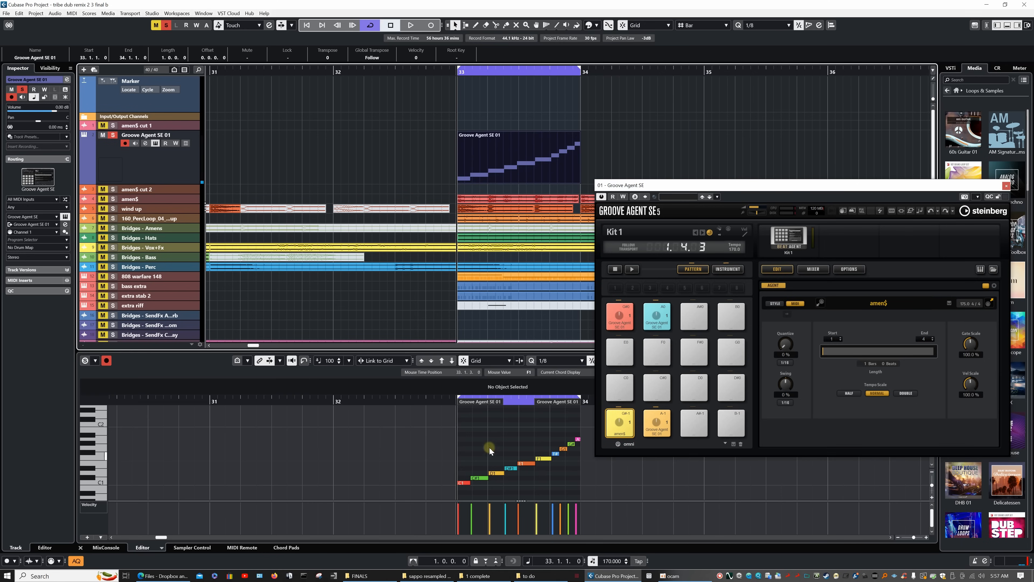
Delete every note except the first C1, resize it to an eighth note and repeat it across bar 33.
left_click_drag(482, 428, 591, 487)
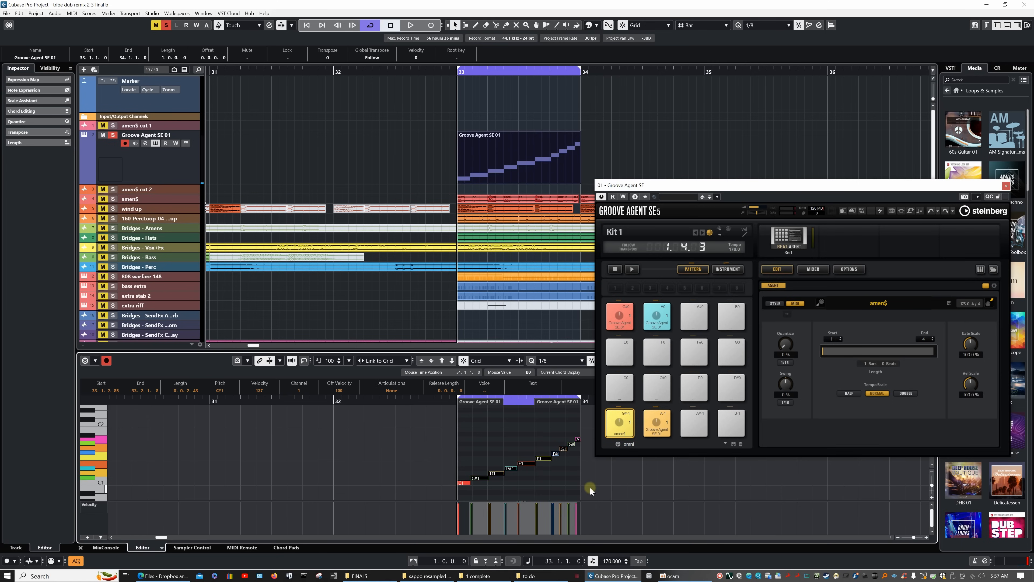
key("Delete")
left_click_drag(469, 483, 473, 484)
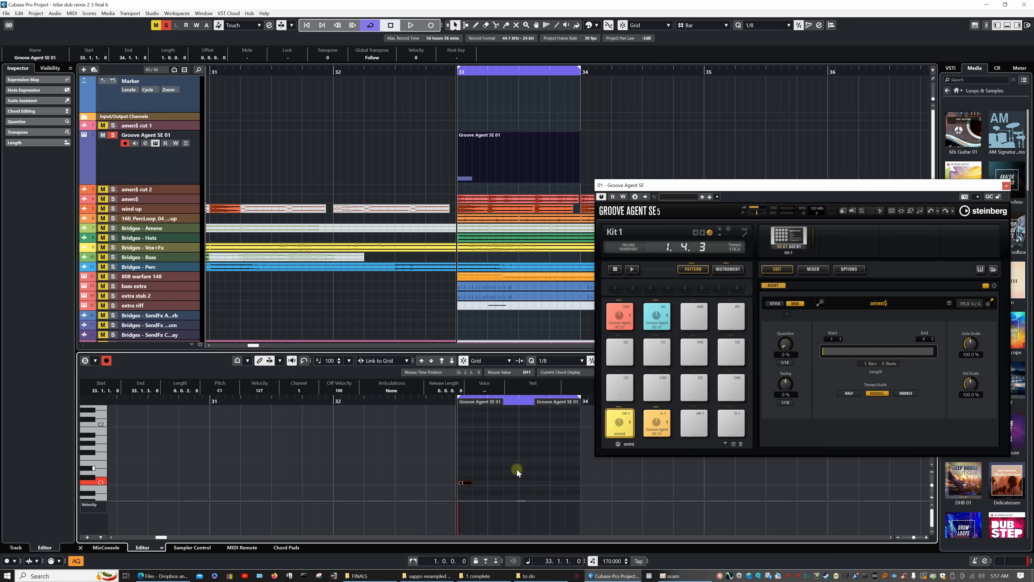
key("ctrl+d")
key("ctrl+d")
key("ctrl+d")
key("ctrl+d")
key("ctrl+d")
key("ctrl+d")
key("ctrl+d")
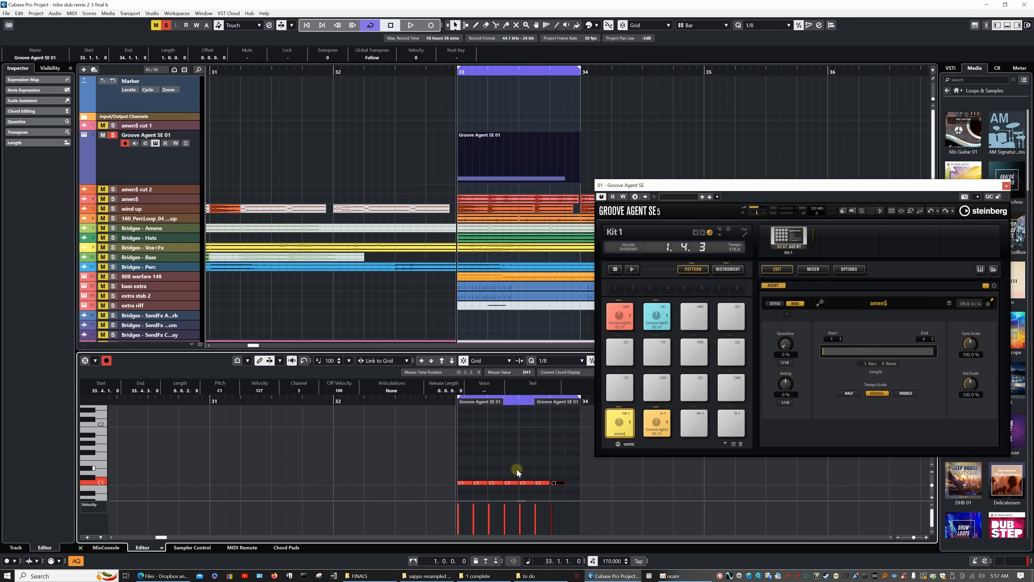
Play the repeated C1 part and store it on pattern pad E0.
key("space")
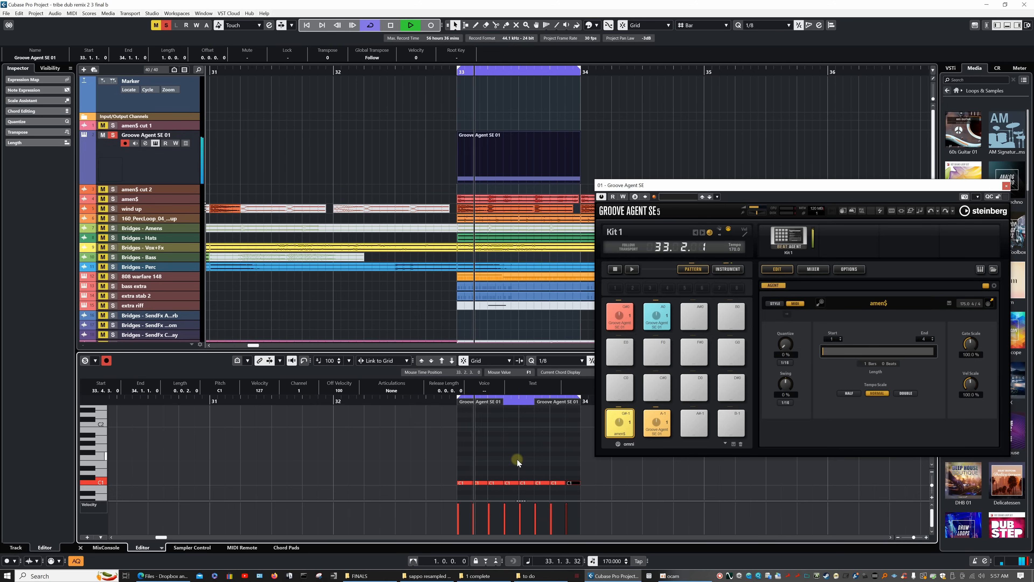
key("space")
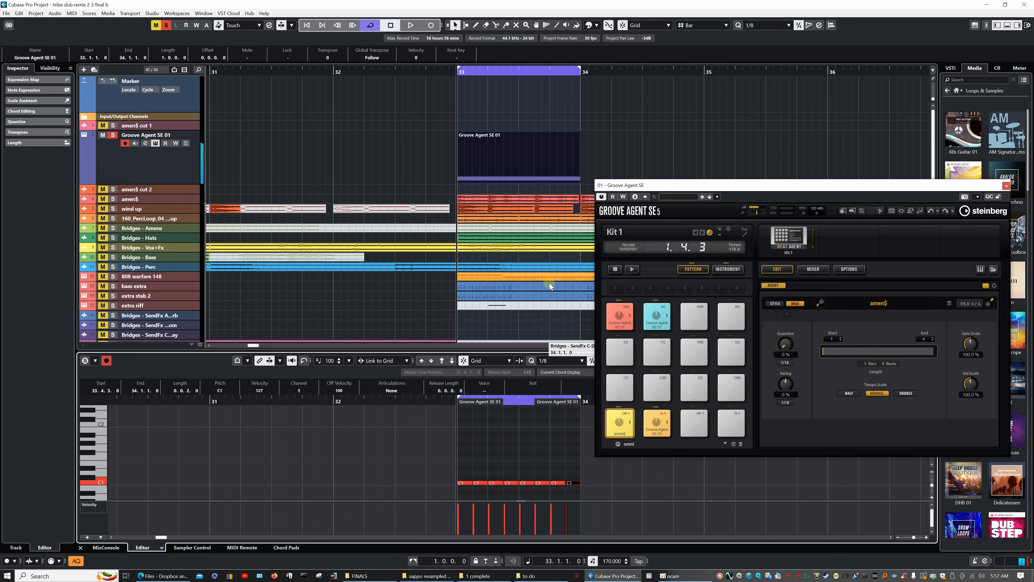
left_click_drag(532, 170, 618, 353)
Transpose all the repeated notes in the bar 33 part up to D1 and play the result.
left_click(467, 483)
key("ctrl+a")
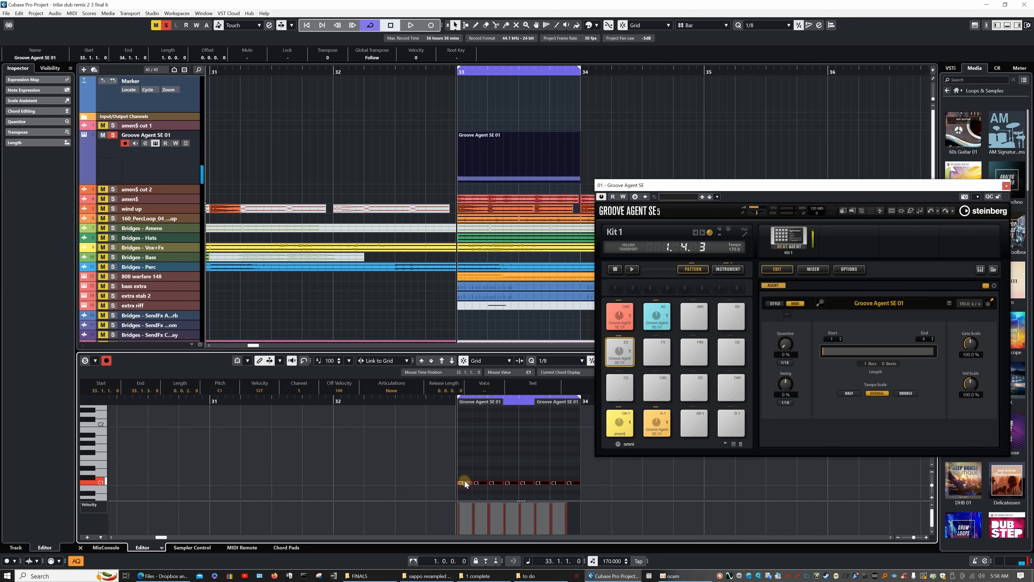
key("Up")
key("Up")
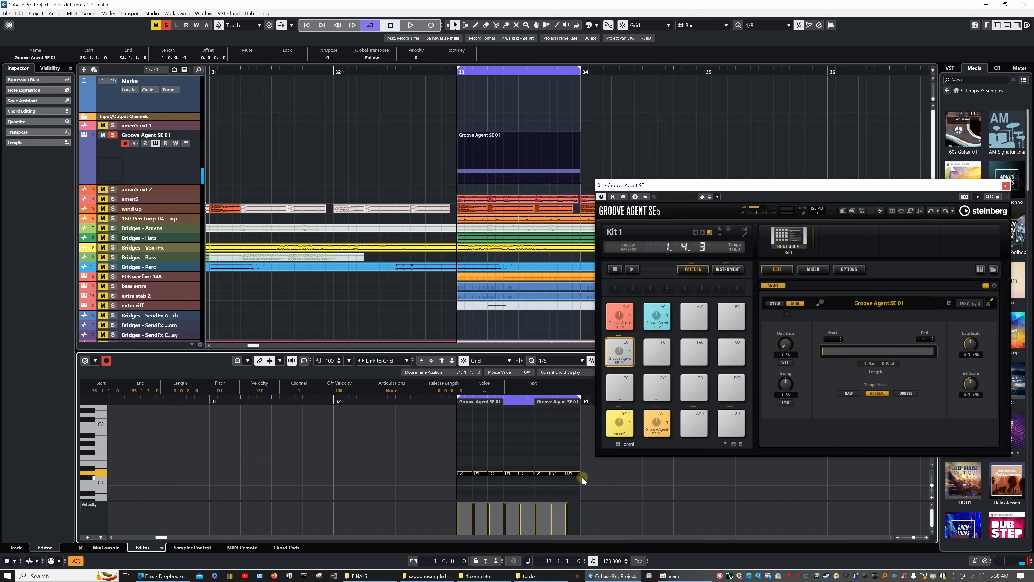
key("space")
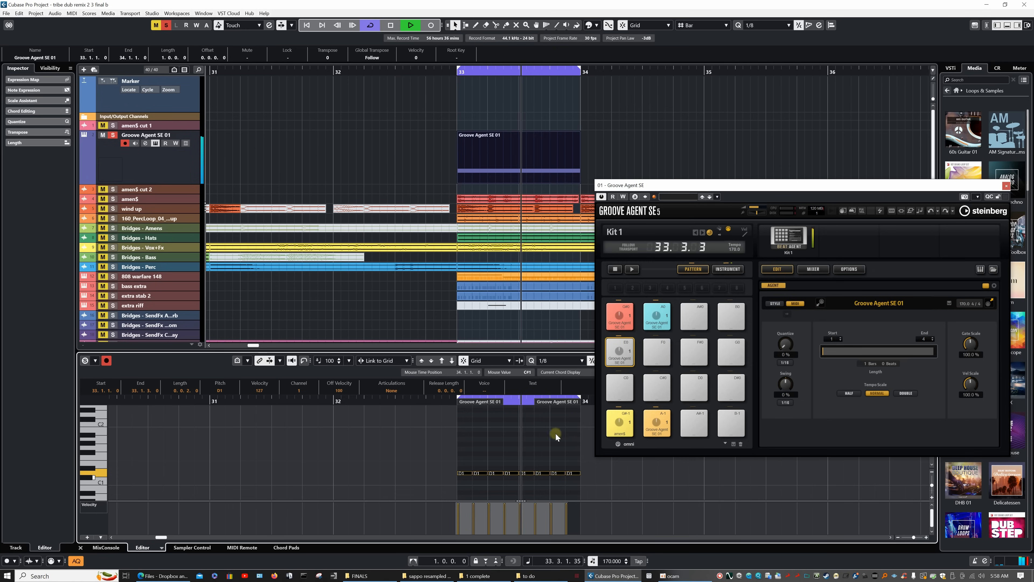
key("space")
Store the repeated D1 part on pattern pad F0 and audition pads E0 and F0.
left_click(512, 161)
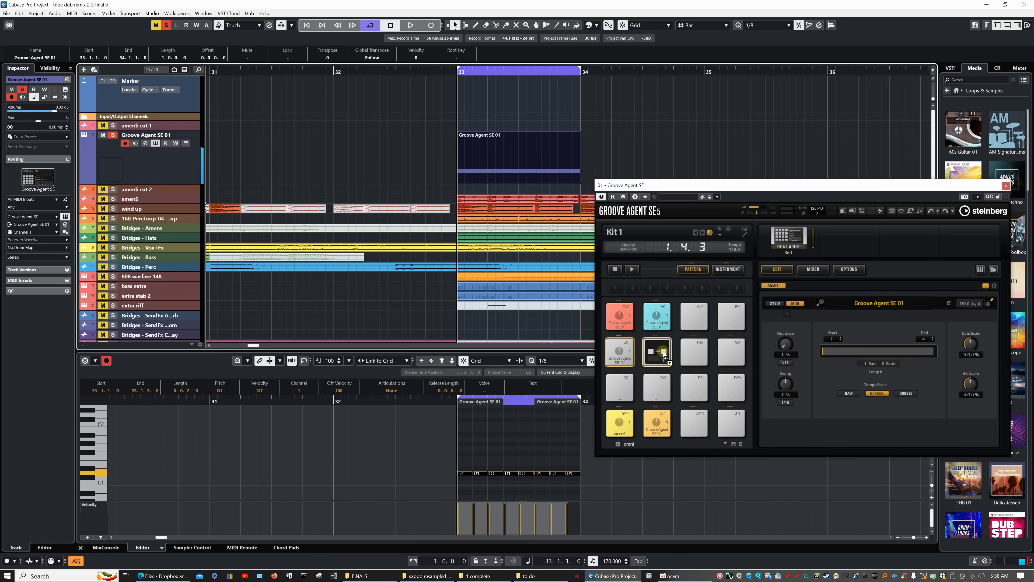
left_click_drag(658, 355, 658, 354)
left_click(623, 357)
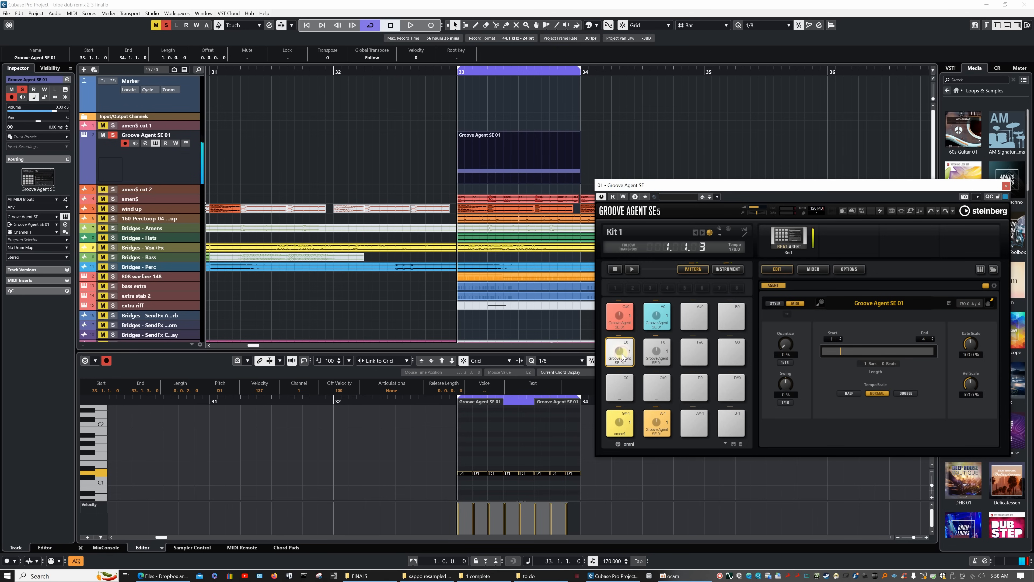
left_click(653, 355)
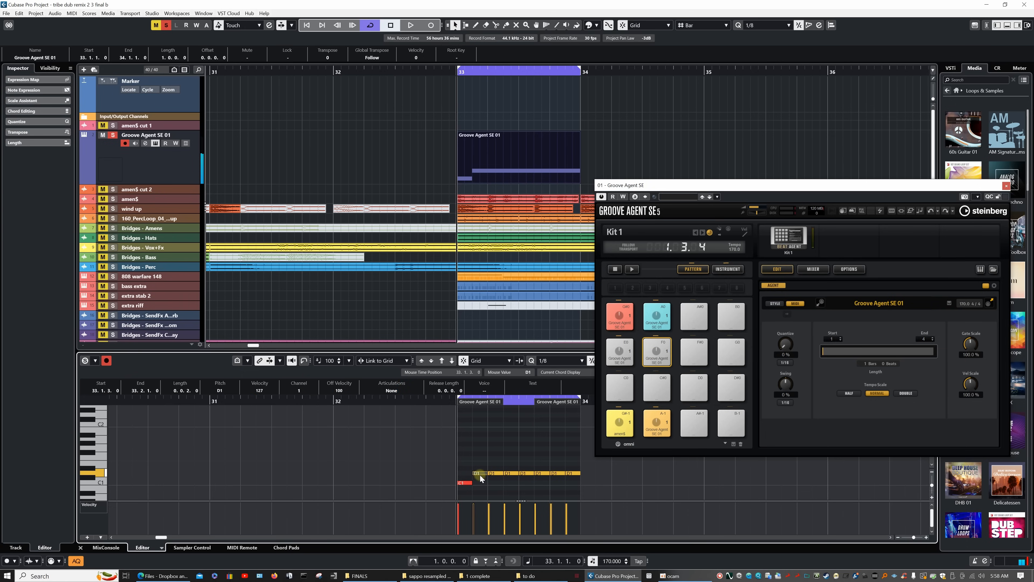
Rearrange the eight notes in bar 33 as C1, D1, C#1, C1, D1, C#1, C1, C1 and play the part.
left_click_drag(494, 474, 572, 483)
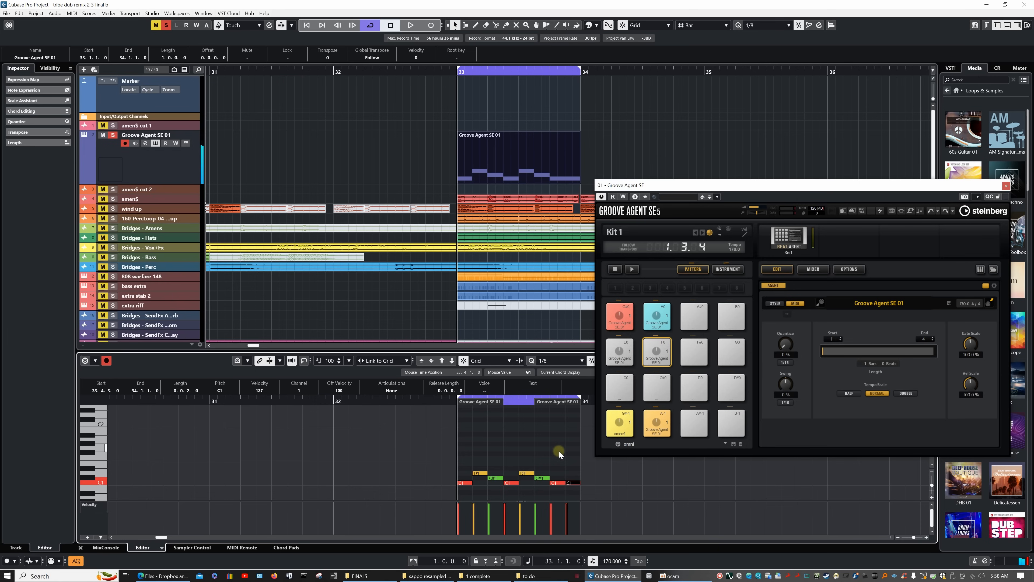
key("space")
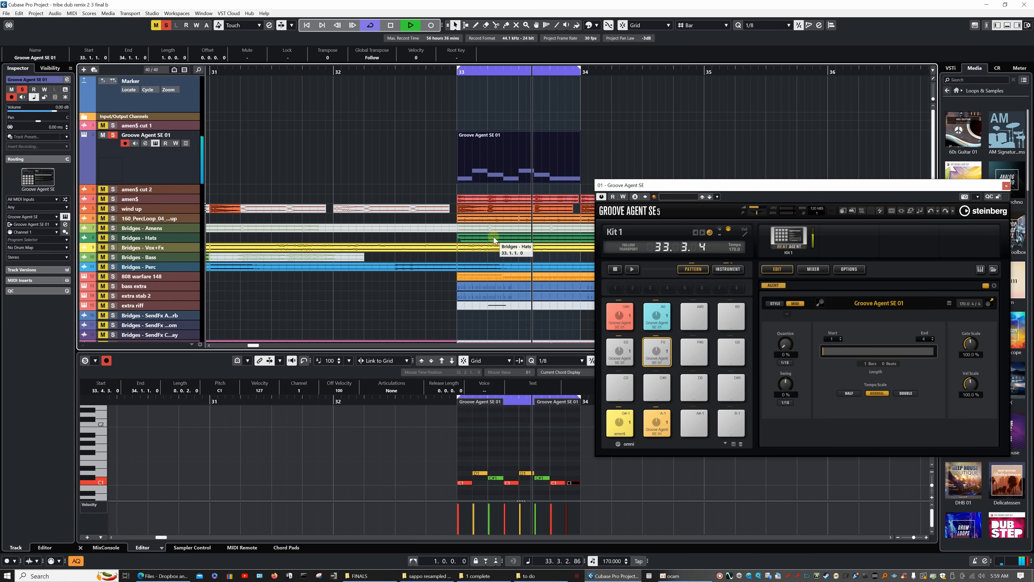
key("space")
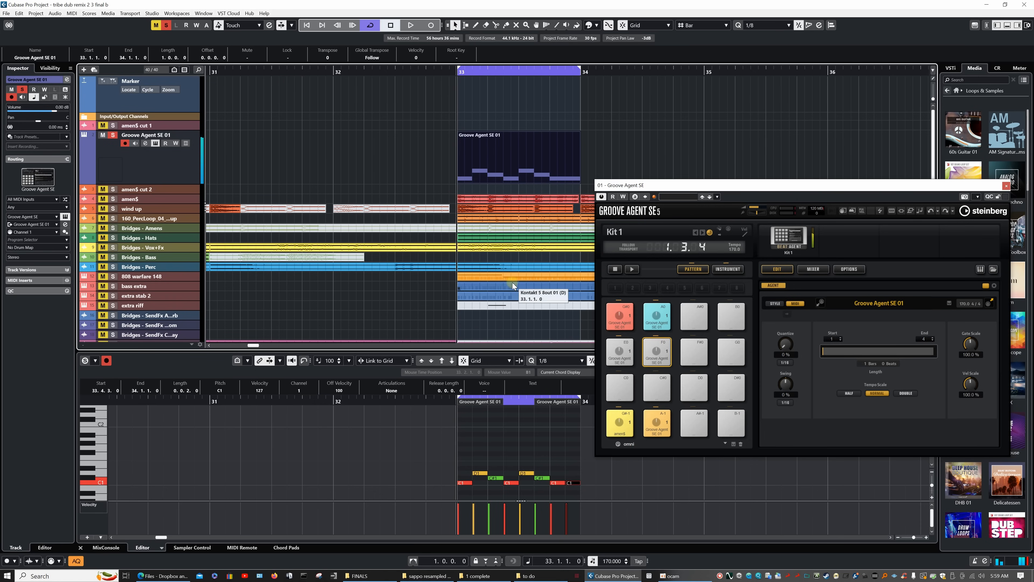
Store the mixed C1, D1 and C#1 part on pattern pad F#0 and audition pads F#0, F0 and E0.
left_click_drag(526, 163, 696, 357)
left_click(687, 353)
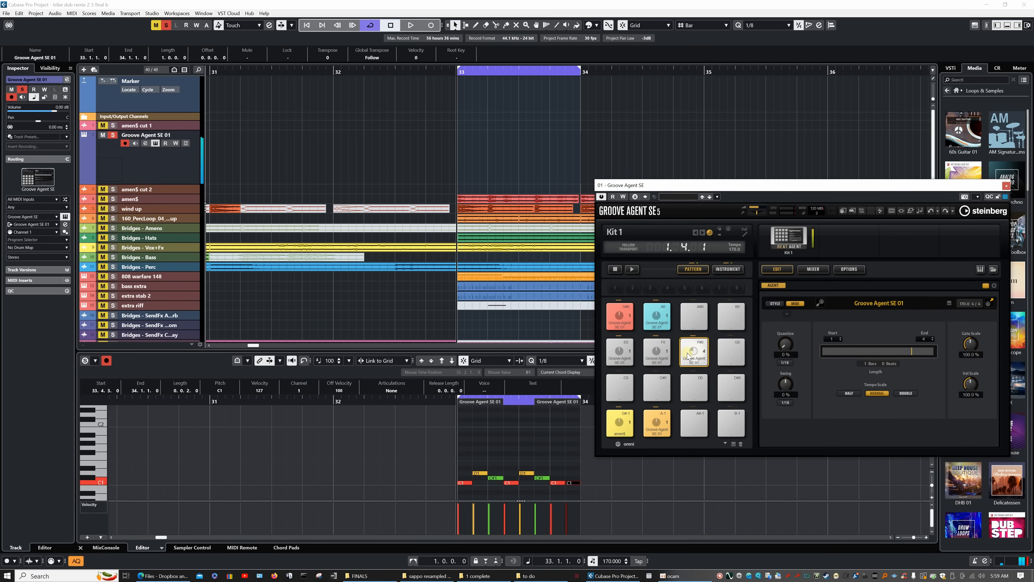
left_click(664, 354)
left_click(626, 352)
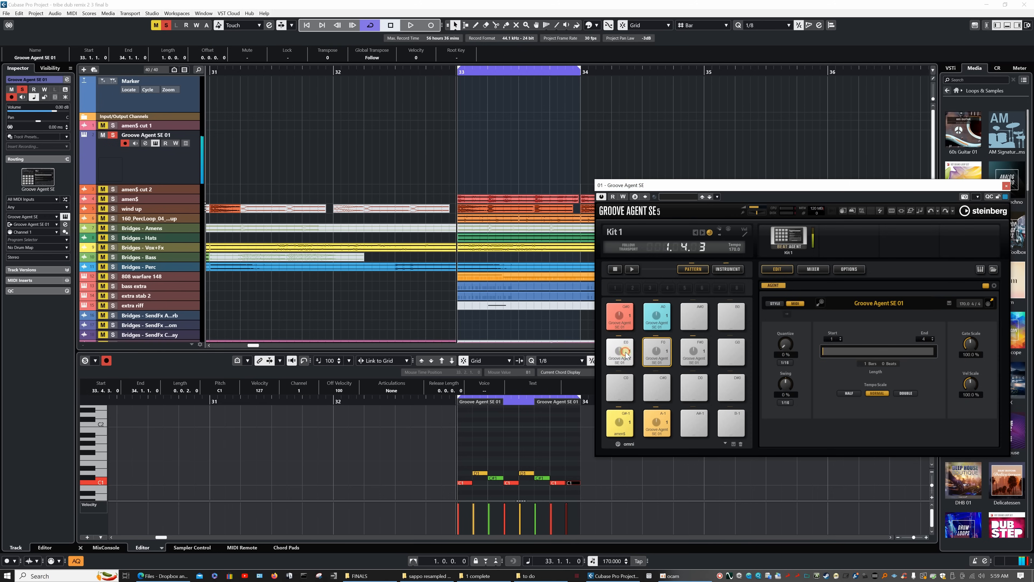
Place pad E0's repeated C1 pattern at bar 33 of the Groove Agent SE 01 track and set the note editor's quantize value to 1/32.
left_click_drag(627, 353, 497, 164)
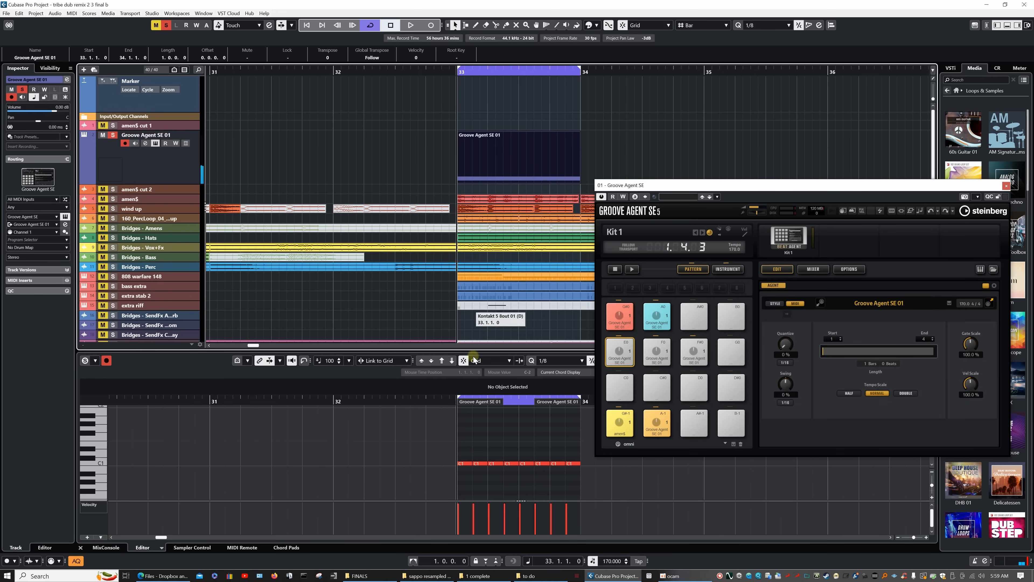
left_click(547, 360)
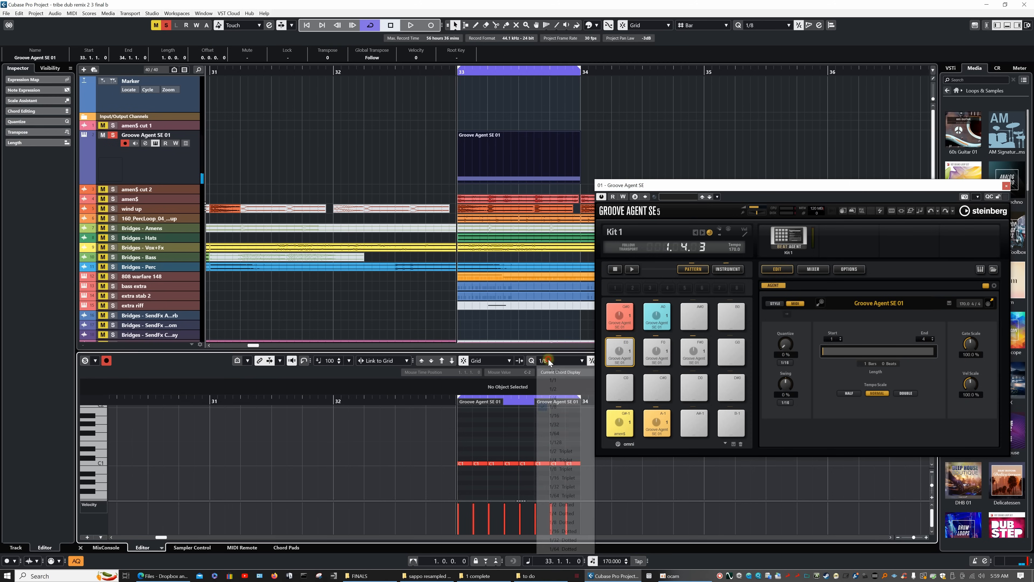
left_click(554, 424)
Shorten the eight C1 notes to a sixteenth each, copy them a sixteenth later into the gaps, and play the part.
left_click_drag(464, 452, 571, 464)
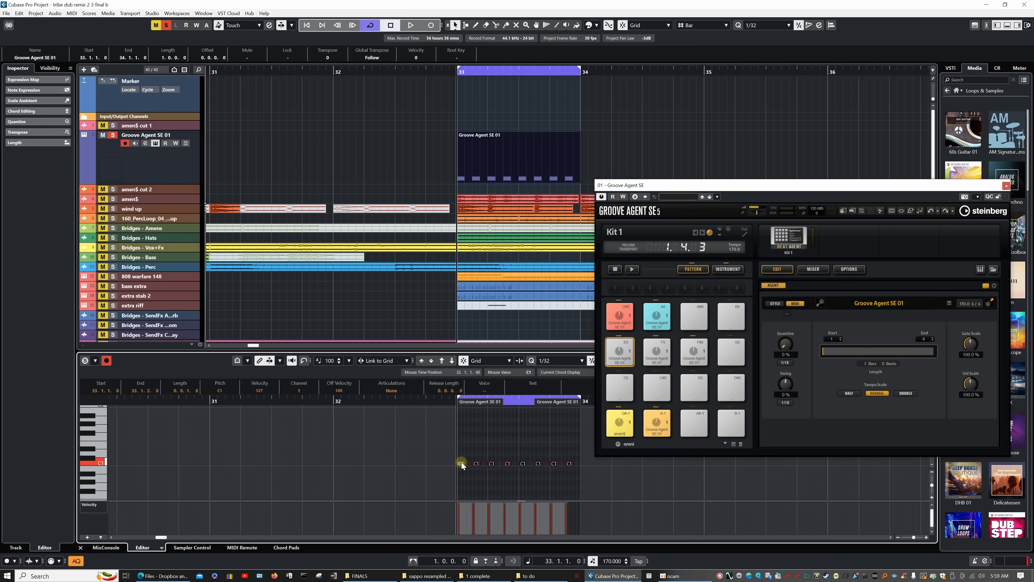
left_click_drag(461, 464, 470, 464)
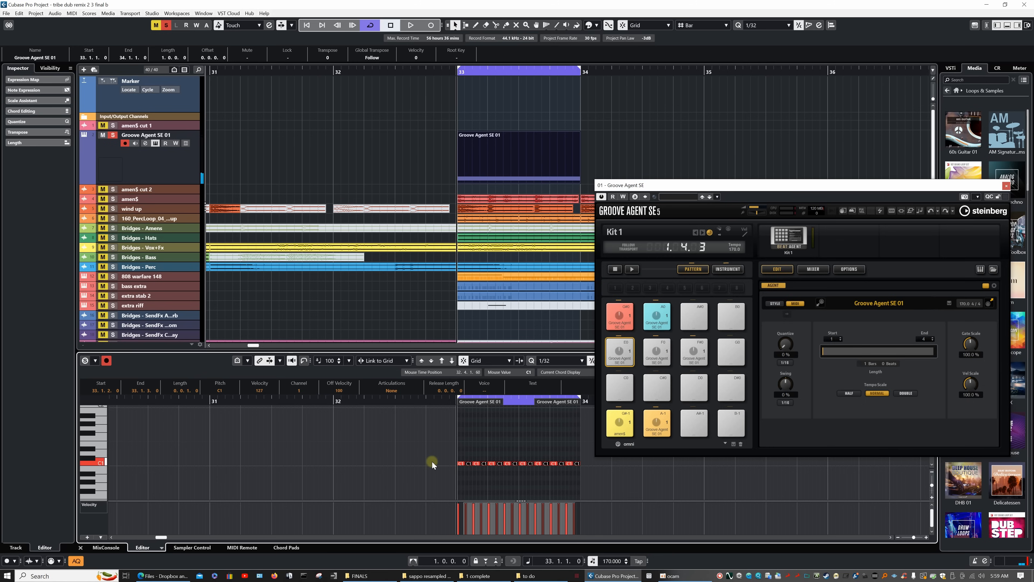
key("space")
key("space")
Store the sixteenth-note C1 part on pattern pad F#0, keeping the mixed-note pattern on pad B0.
left_click(511, 152)
left_click_drag(630, 276, 732, 354)
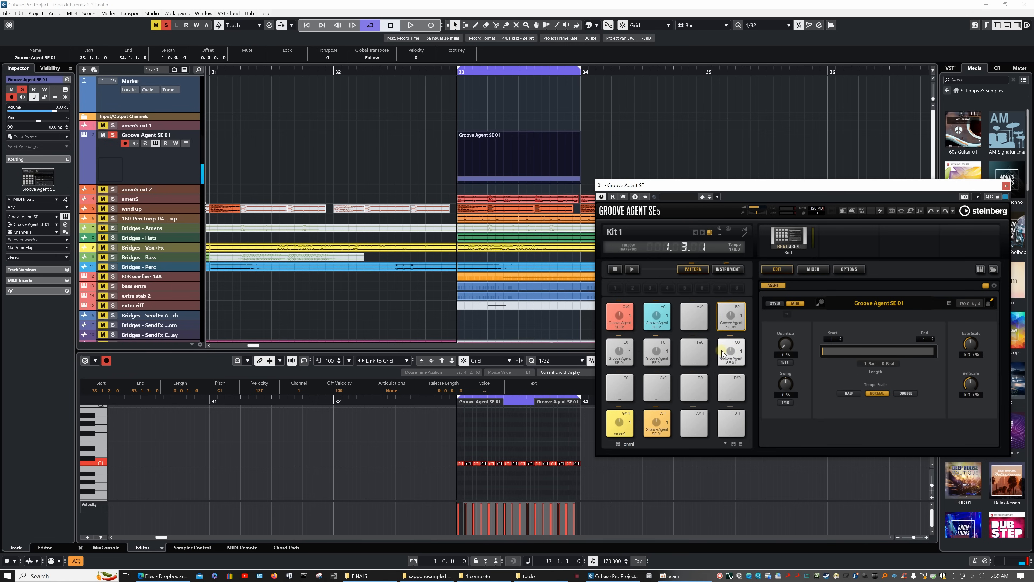
left_click_drag(728, 353, 694, 353)
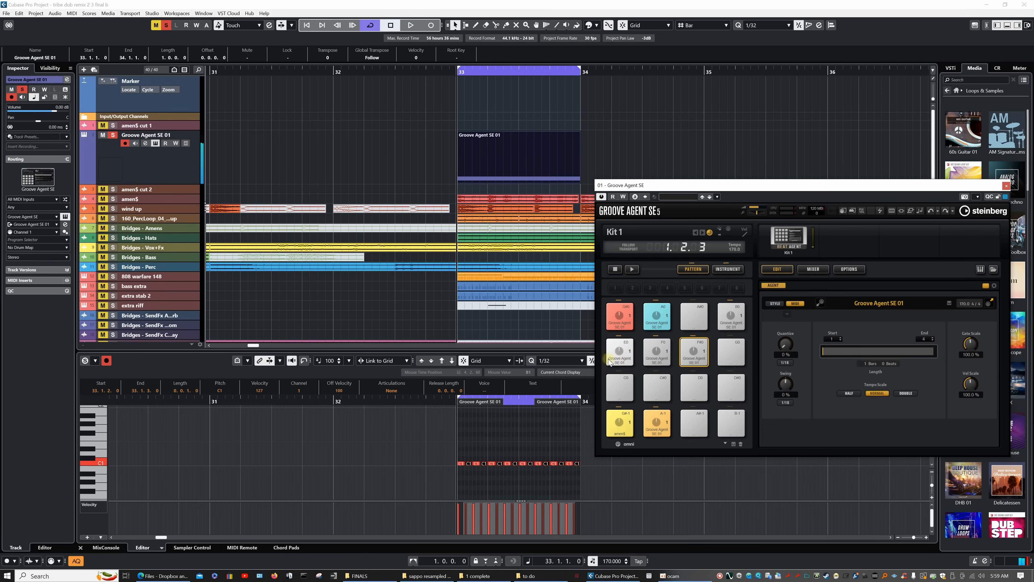
Colour pattern pads E0 and F#0 with Color 13 and pad F0 with Color 12.
right_click(623, 355)
mouse_move(689, 367)
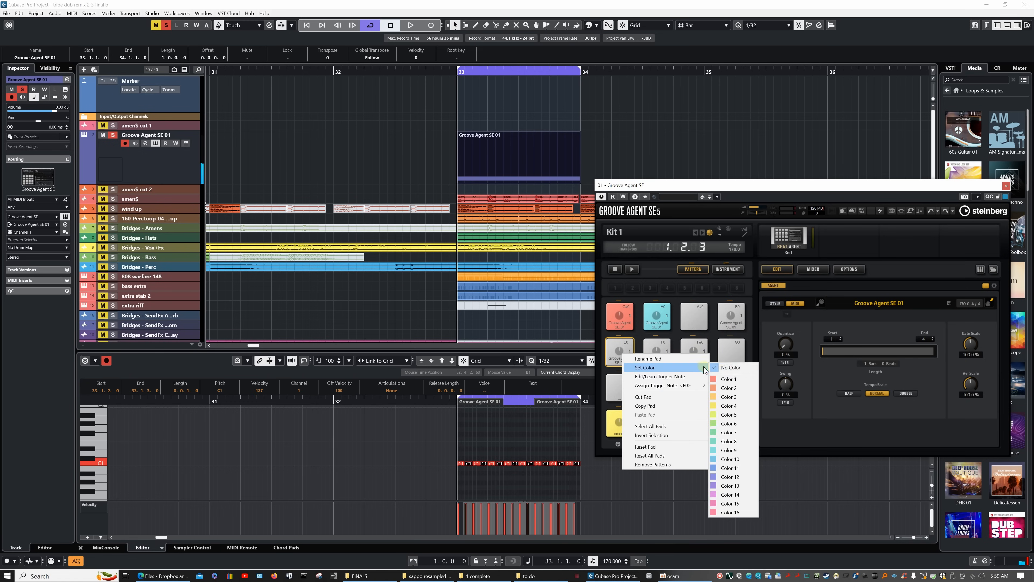
left_click(730, 486)
right_click(656, 357)
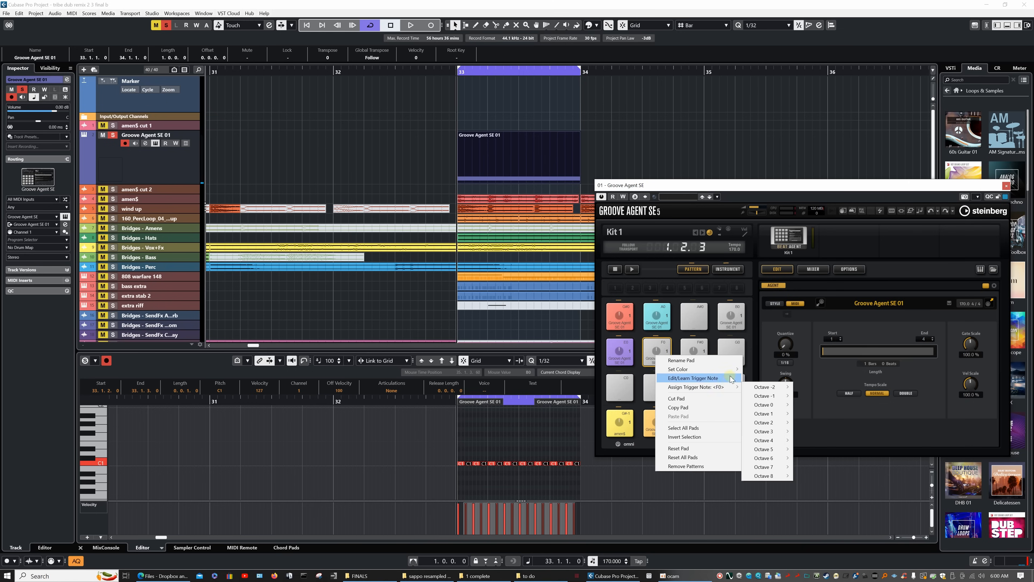
mouse_move(732, 375)
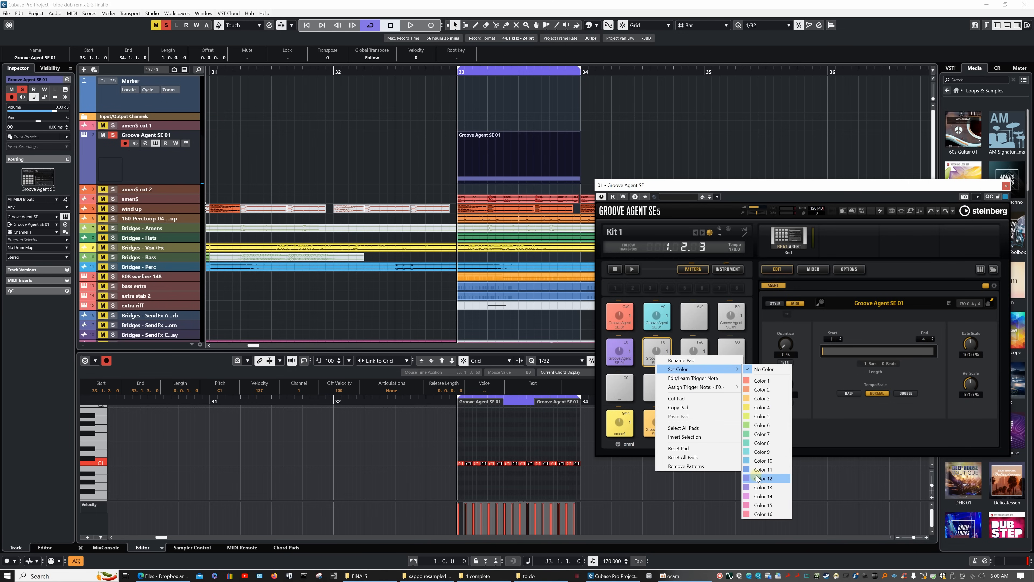
left_click(757, 478)
right_click(693, 350)
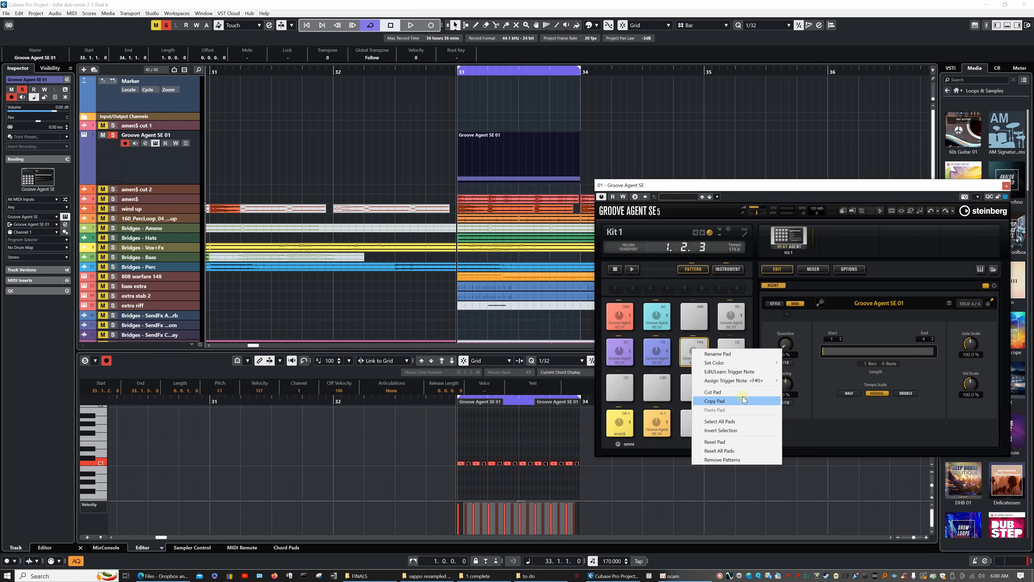
mouse_move(773, 364)
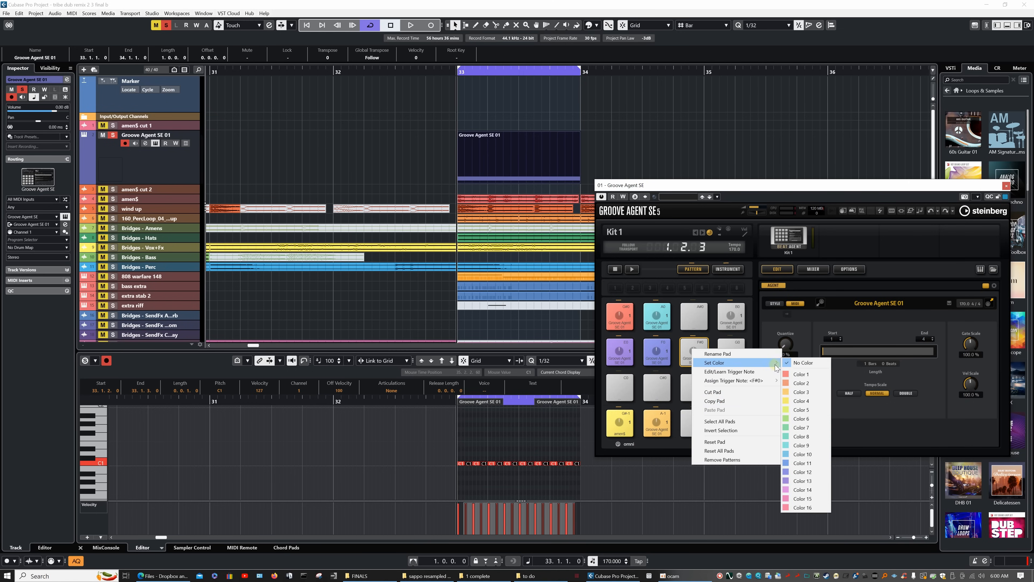
left_click(798, 478)
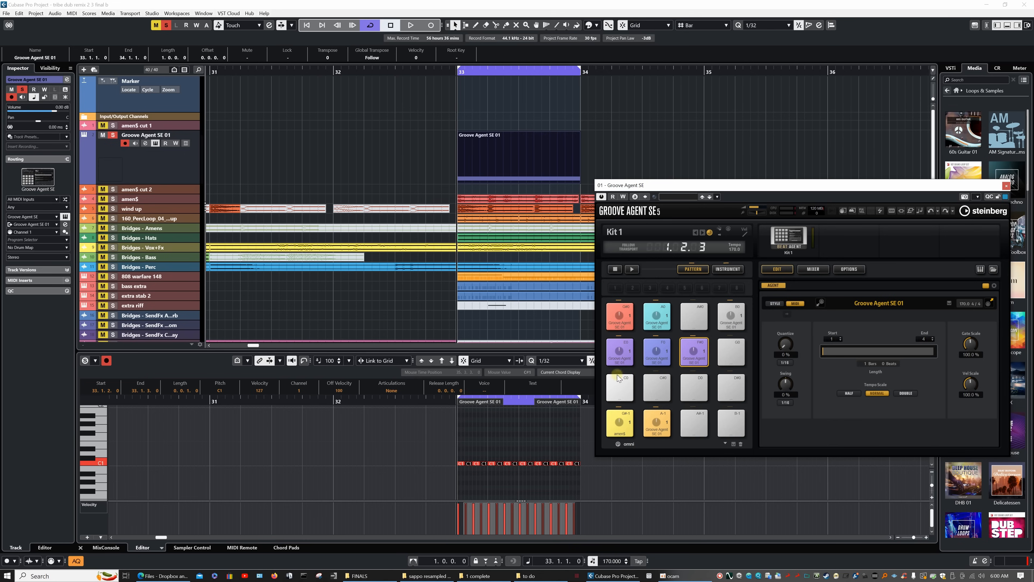
Audition the coloured repeated-slice patterns on pads E0, F0 and F#0.
left_click(616, 351)
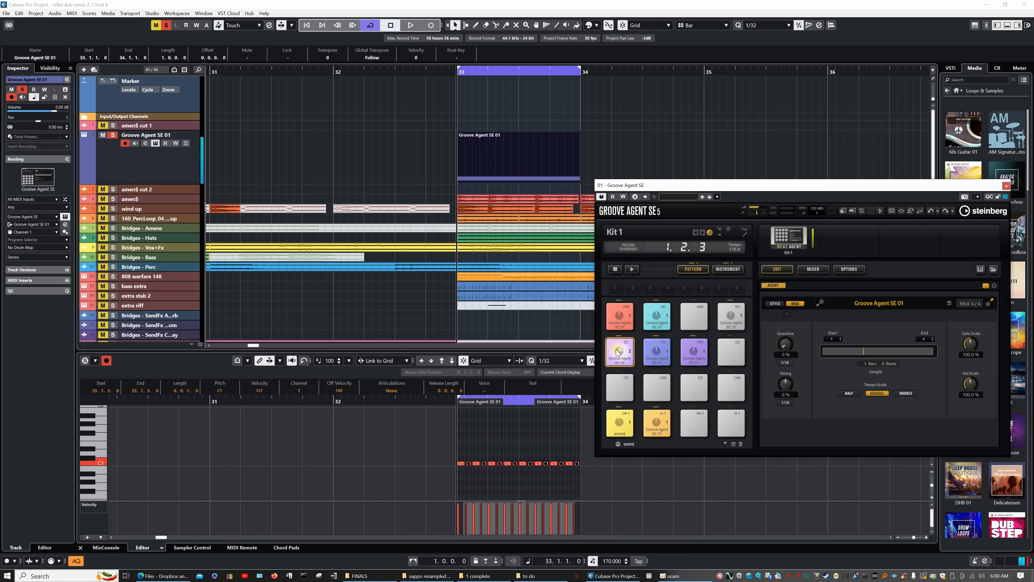
left_click(658, 347)
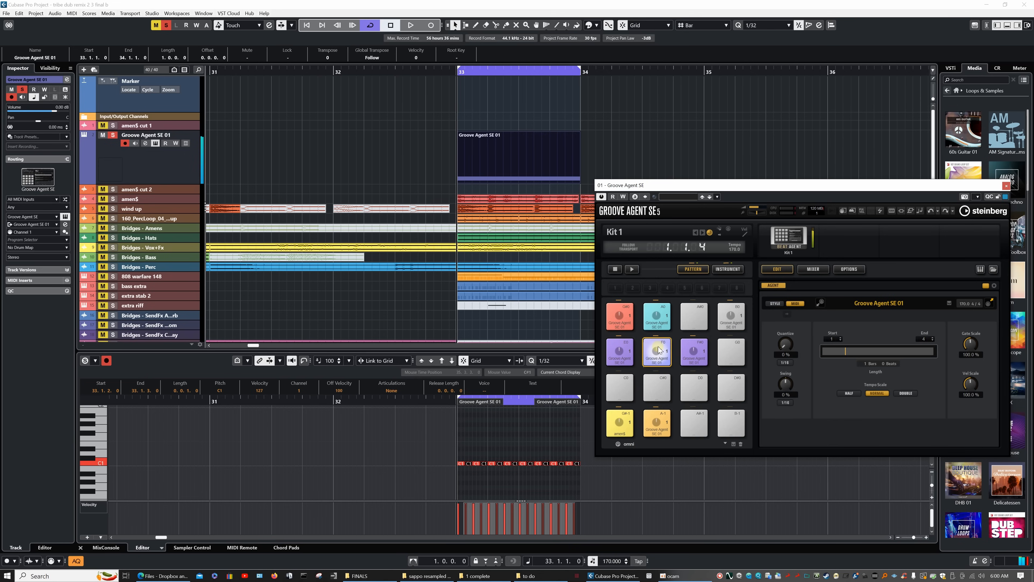
left_click(689, 353)
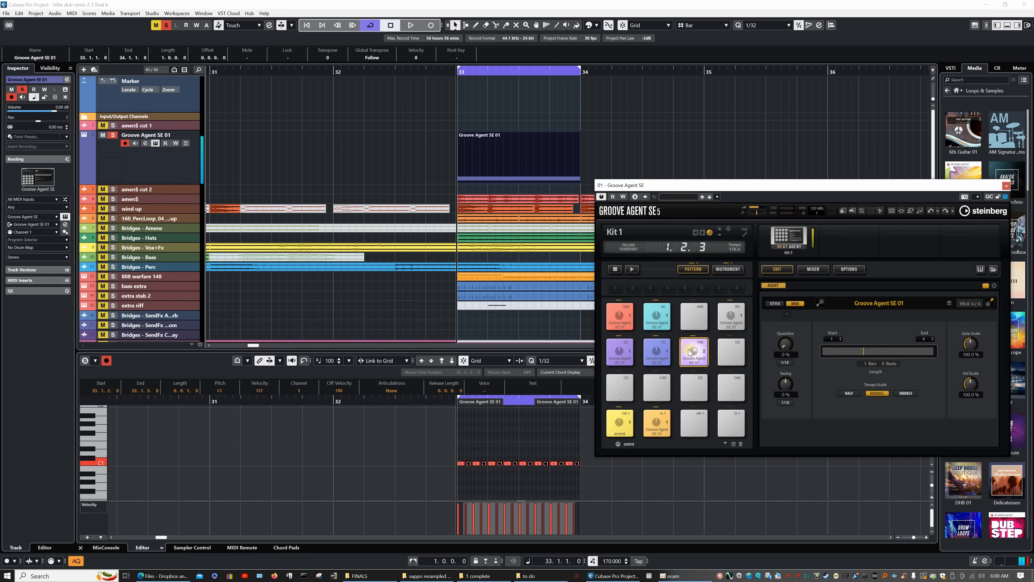
left_click(620, 354)
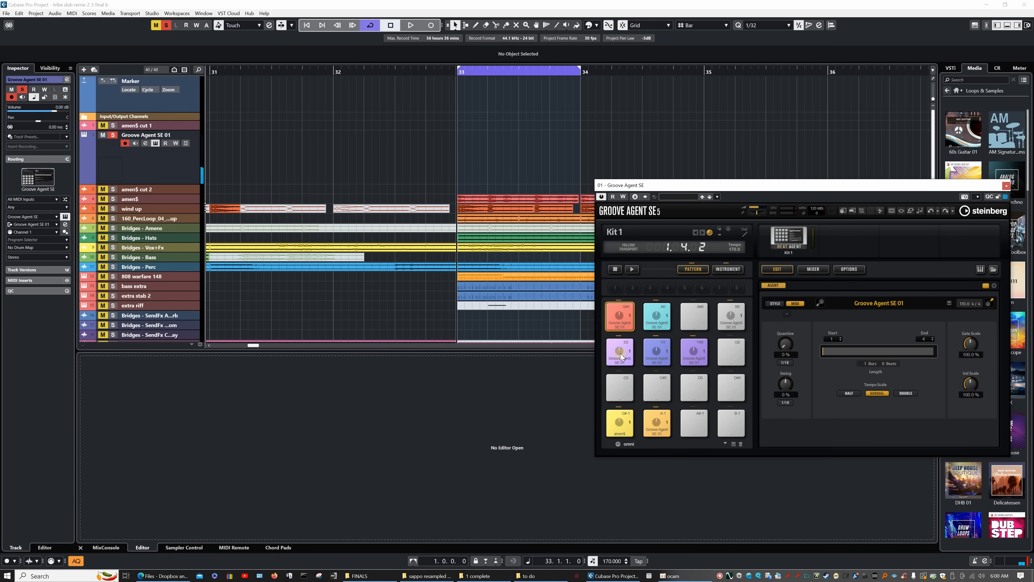
Place the patterns from pads E0, F0 and F#0 in bars 33, 34 and 35 of the Groove Agent track and play them.
left_click_drag(621, 356, 472, 172)
left_click_drag(657, 356, 597, 157)
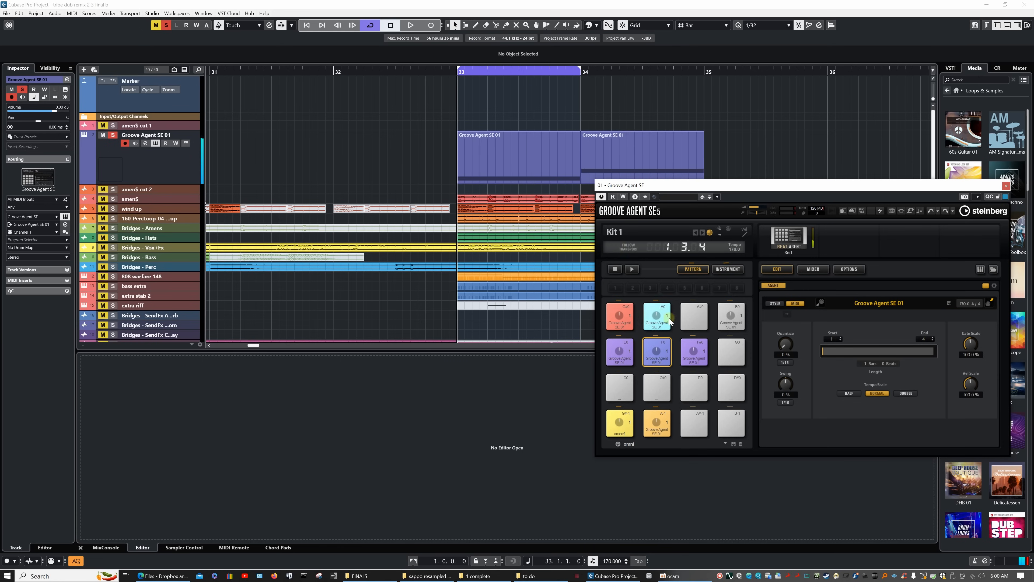
left_click_drag(695, 351, 711, 163)
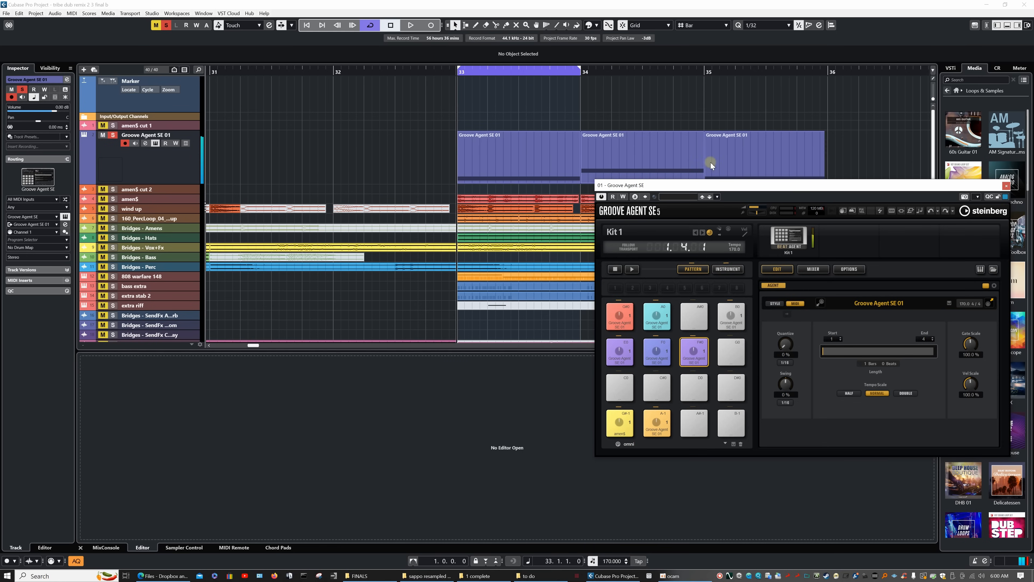
left_click(481, 155)
key("space")
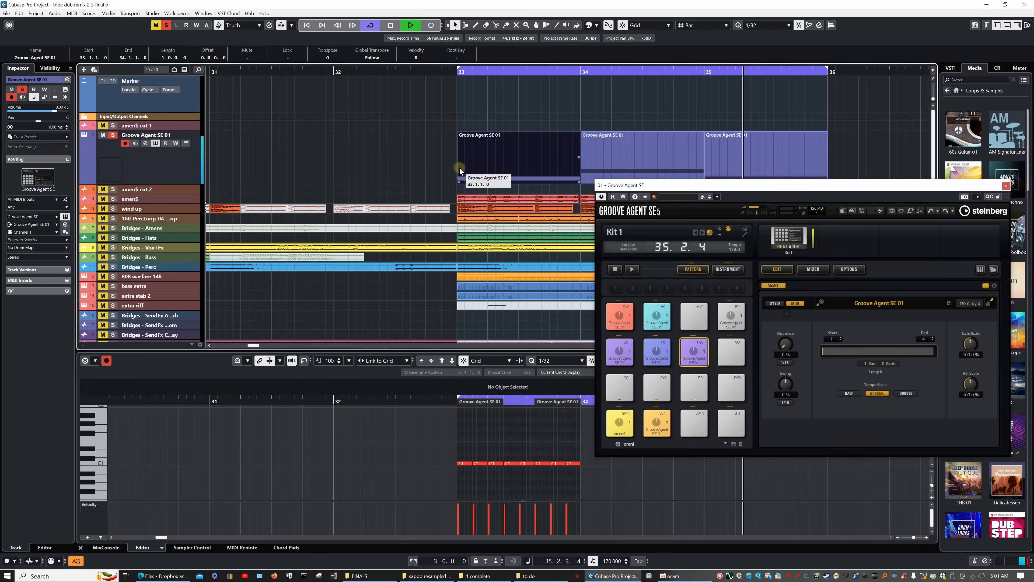
key("space")
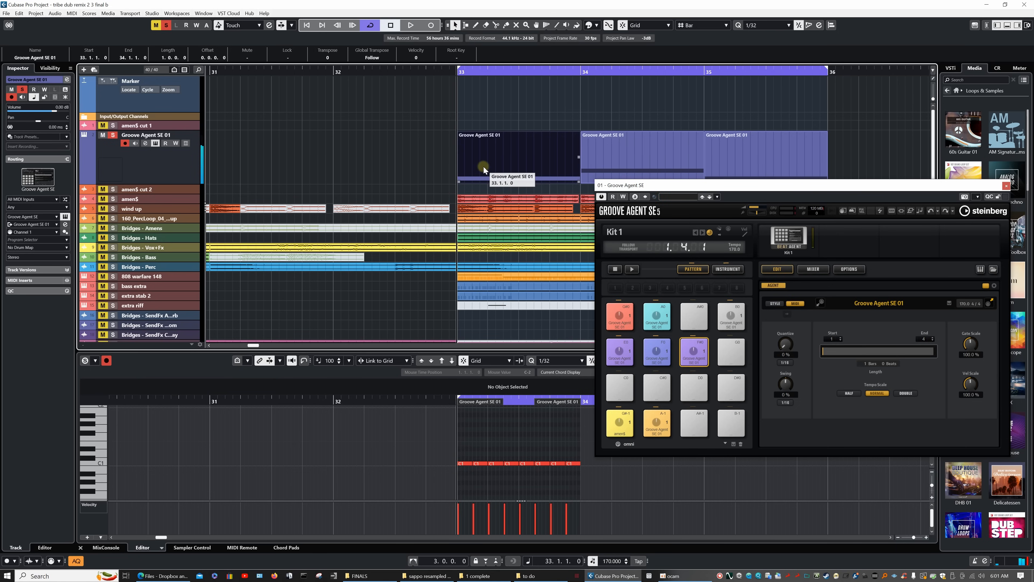
left_click(384, 164)
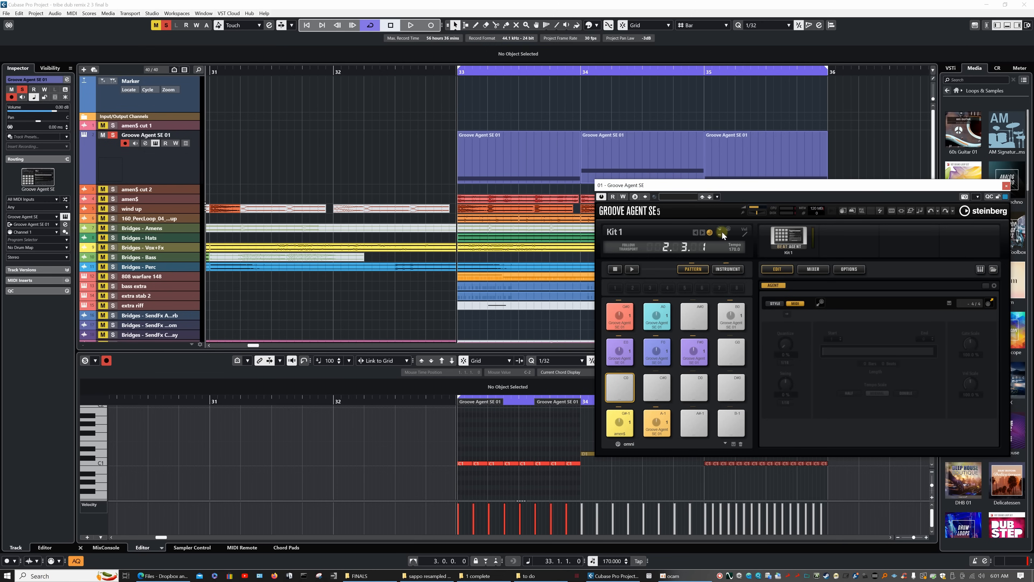
Check the plug-in's preset saving options, show the instrument pads with the slice view, and move the plug-in window clear of the parts.
left_click(717, 197)
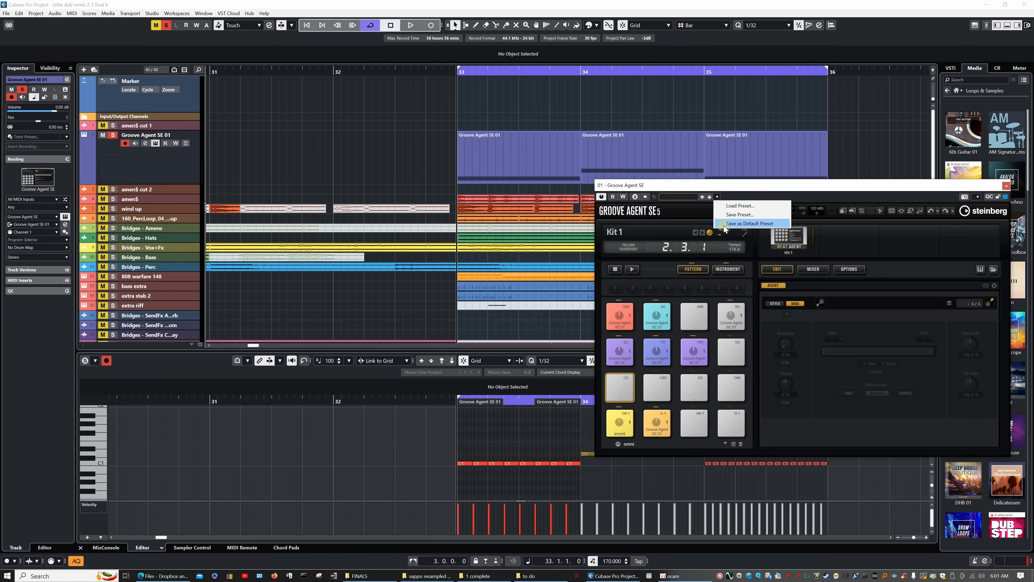
left_click(724, 266)
left_click(724, 267)
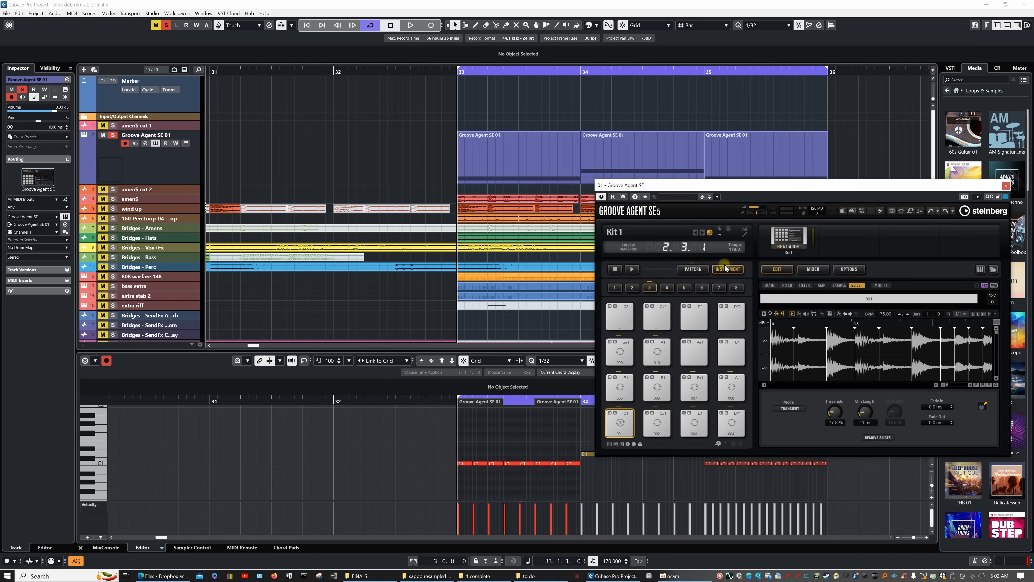
left_click_drag(790, 189, 604, 227)
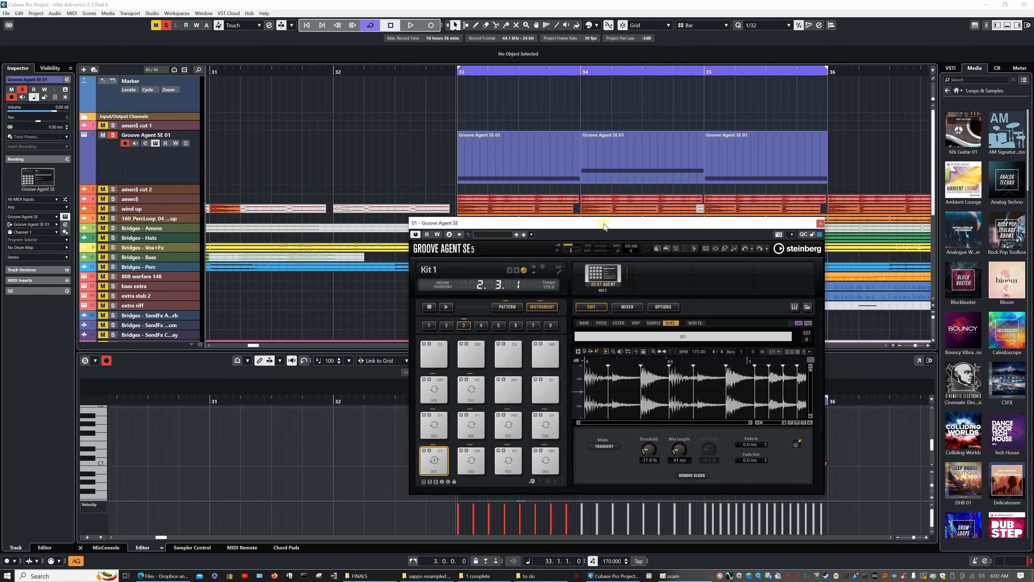